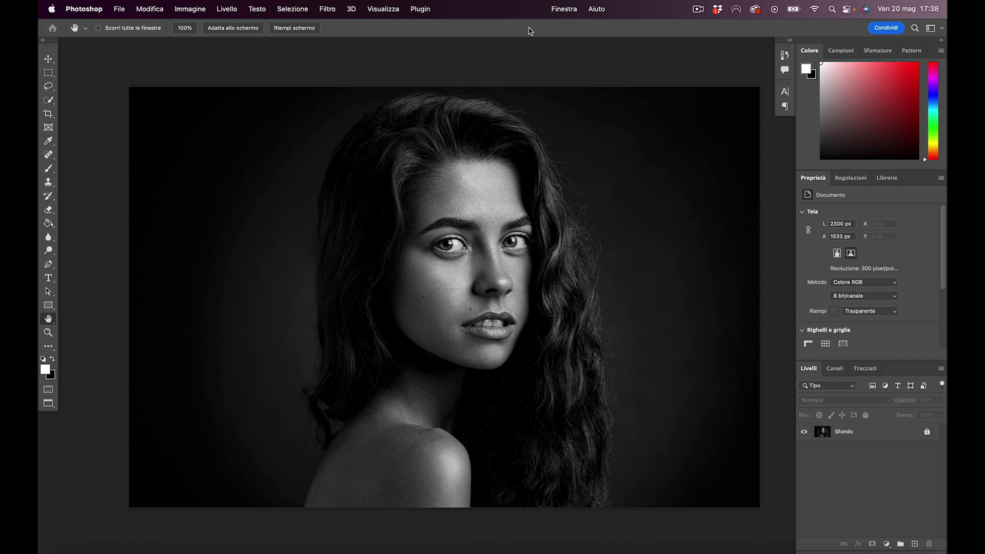
Check the image size (2300 × 1533 pixels) and close the dialog without changes
click(195, 9)
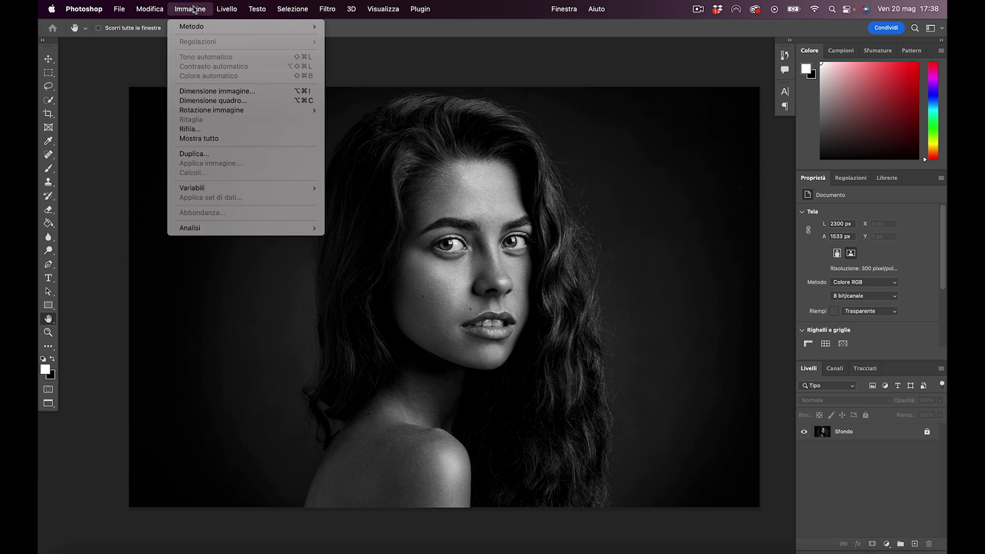
click(287, 92)
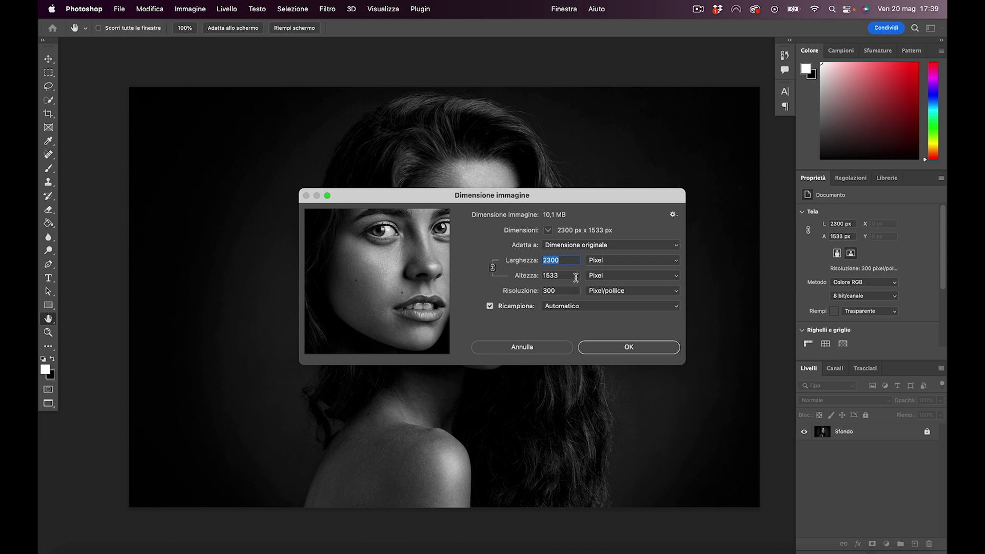
key(Escape)
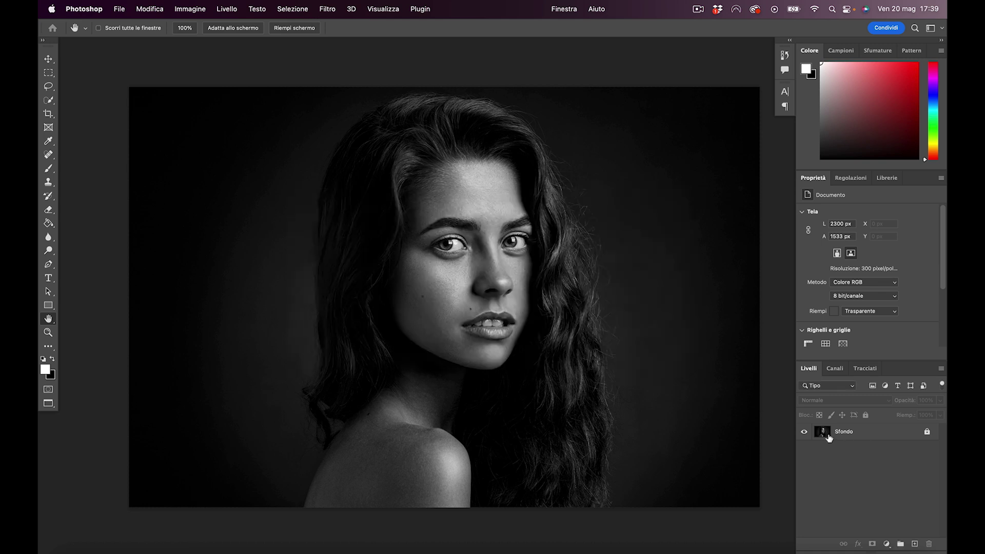
Unlock the Sfondo layer and convert it into a smart object named Livello 0
click(856, 435)
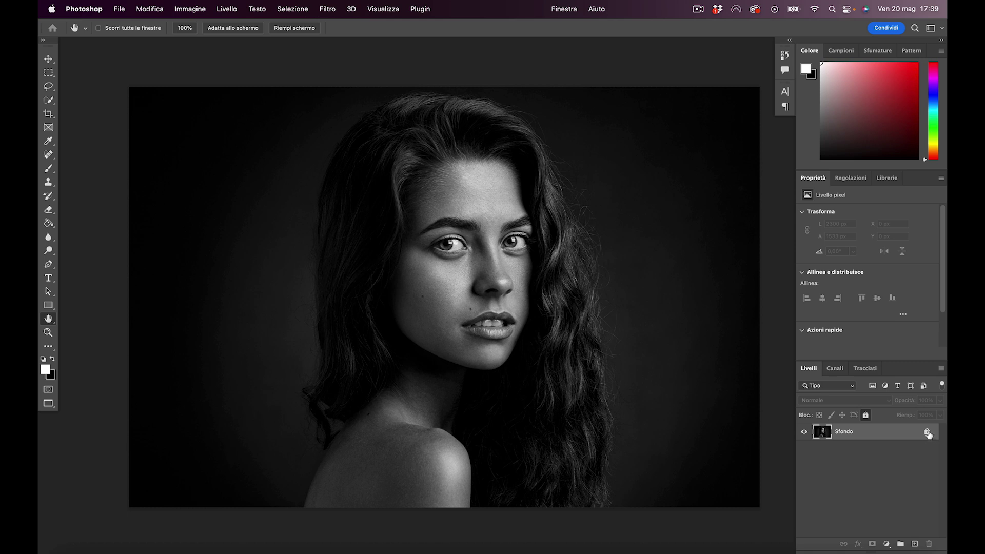
click(928, 434)
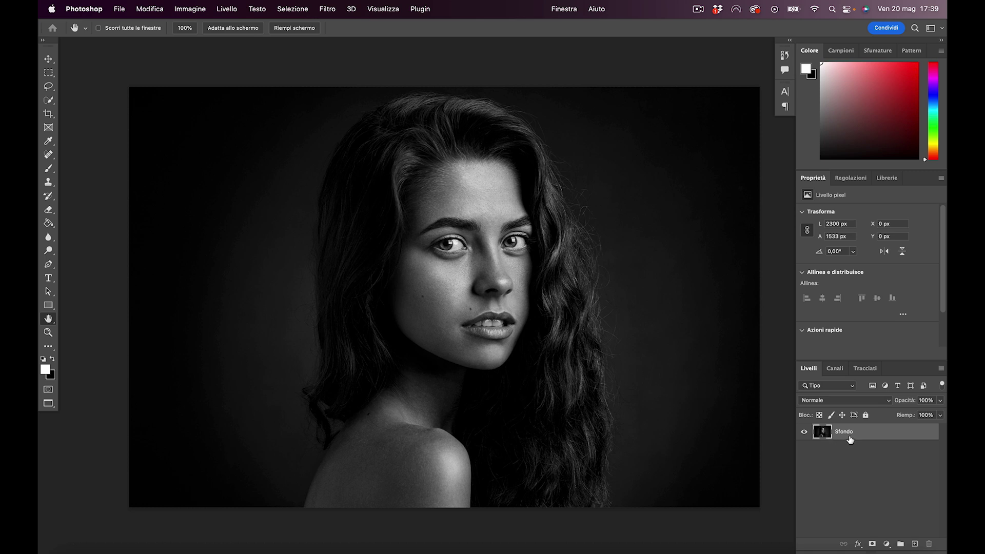
right_click(867, 438)
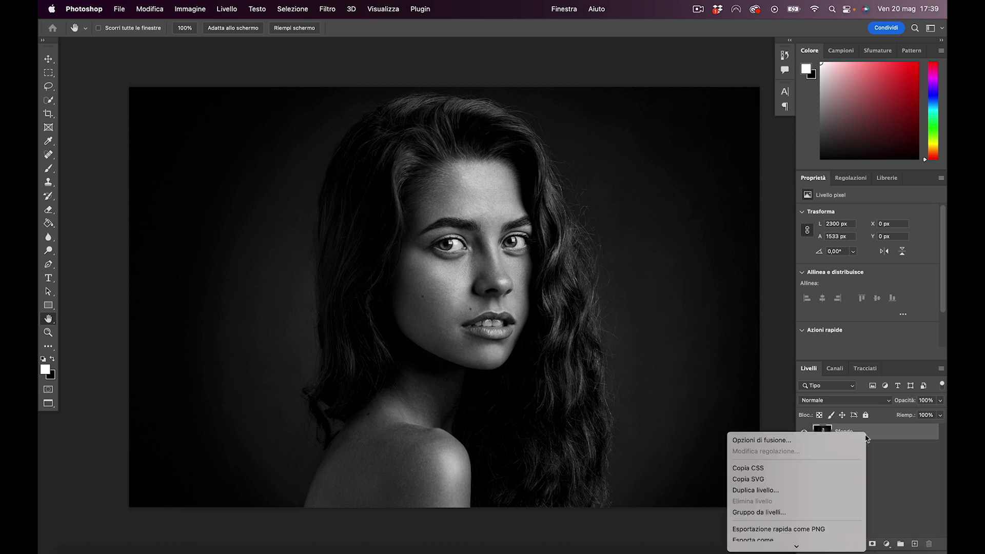
click(806, 481)
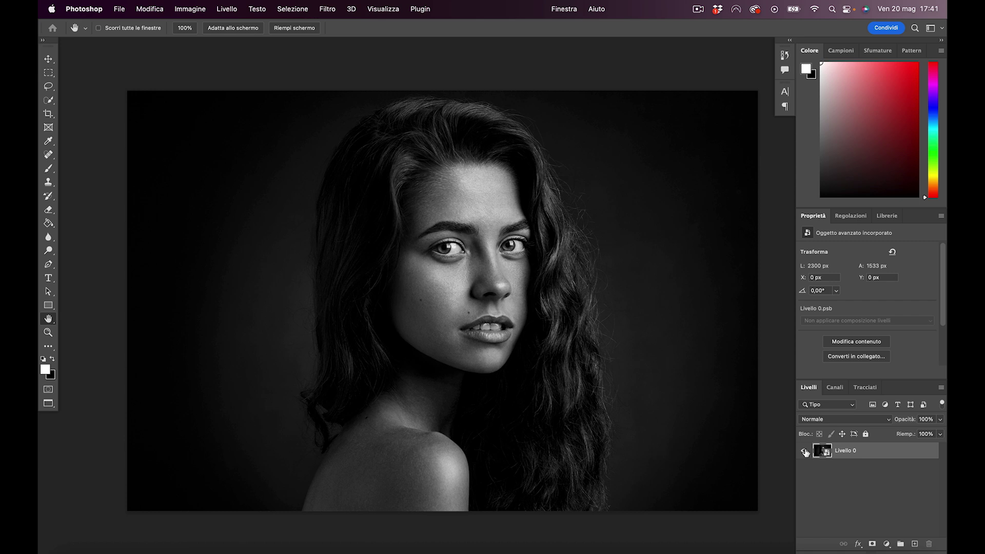
Desaturate the portrait with a Hue/Saturation smart filter at Saturazione -100
drag(503, 429, 522, 422)
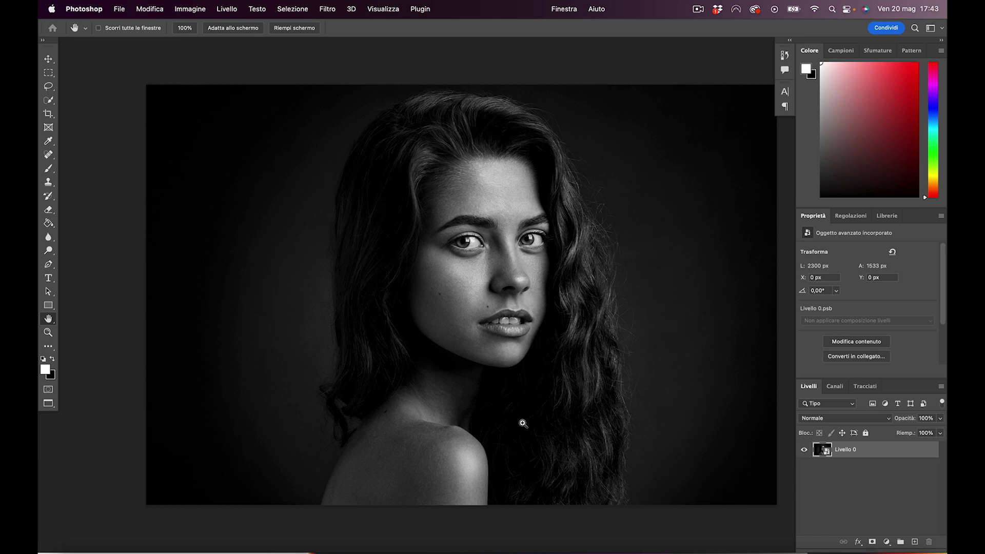
key(ctrl+u)
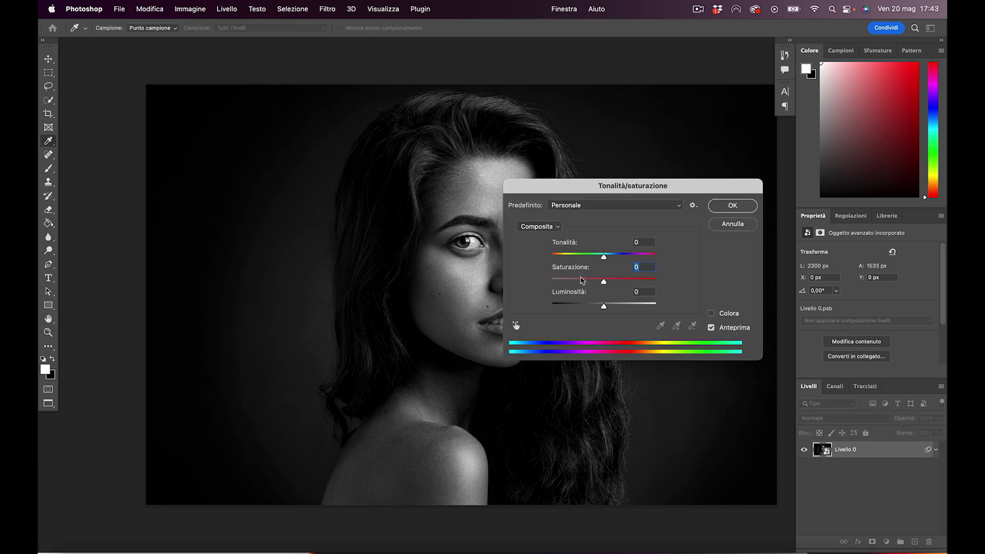
drag(604, 282, 520, 282)
click(742, 207)
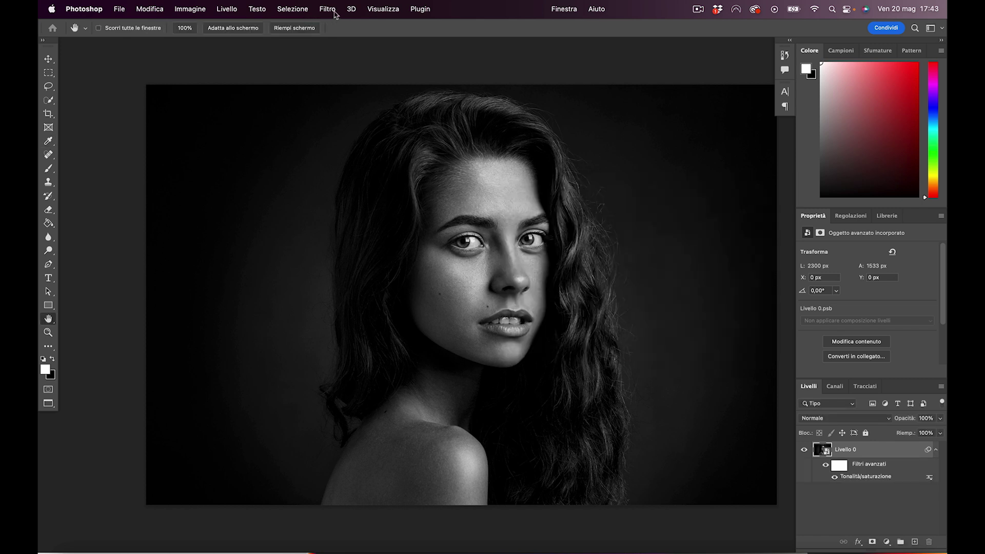
click(327, 8)
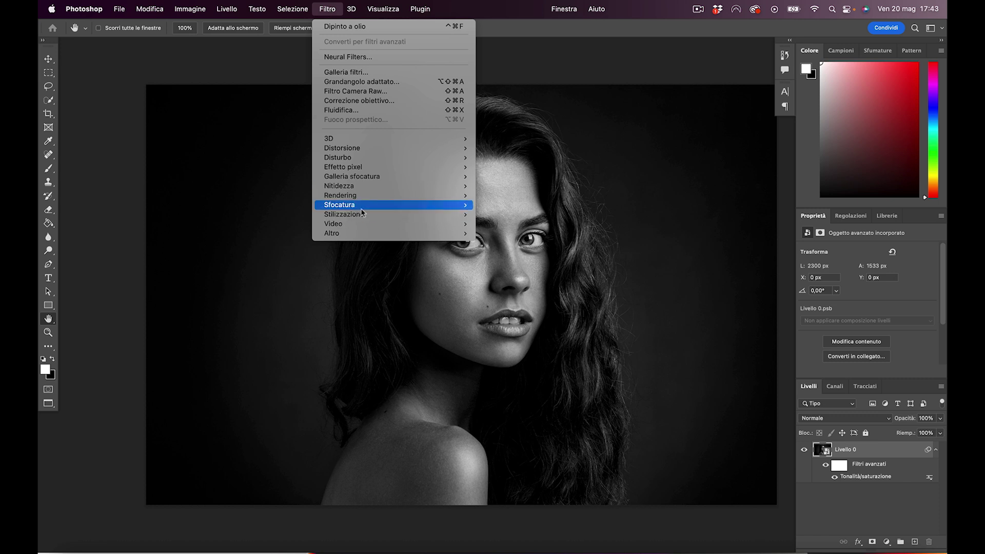
Apply Dipinto a olio with Stilizzazione 10 and Pulizia 10 to the portrait
click(508, 224)
drag(695, 286, 816, 294)
drag(681, 311, 764, 311)
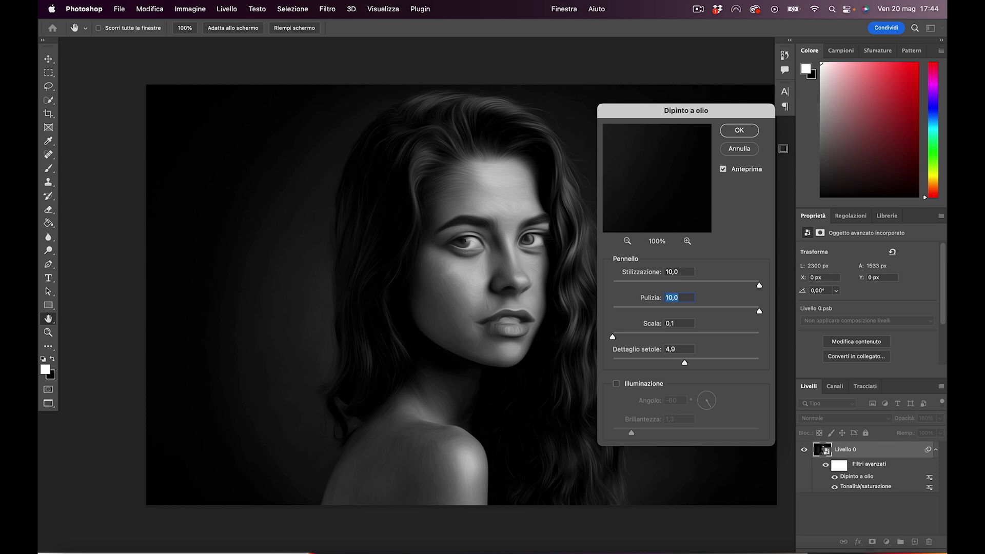
click(744, 132)
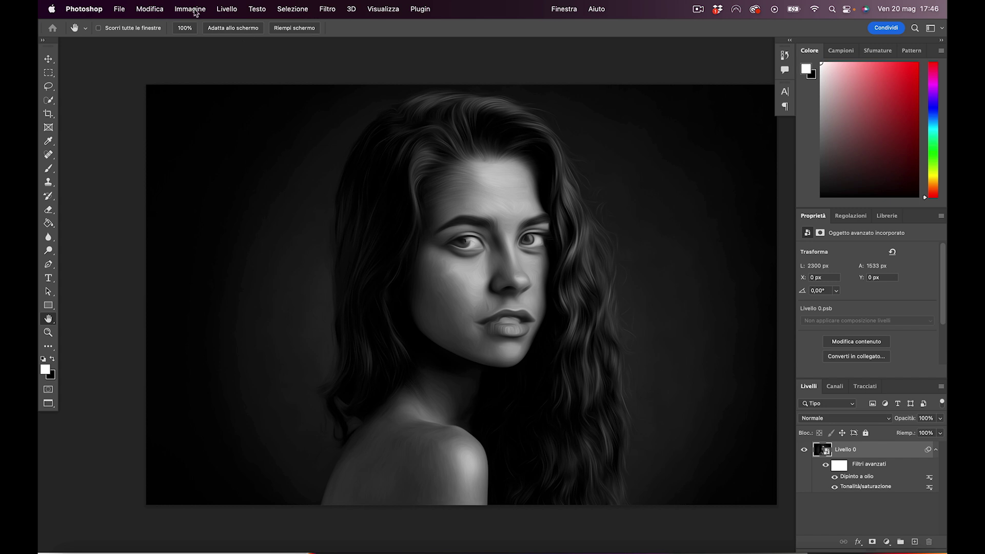
click(195, 10)
mouse_move(245, 41)
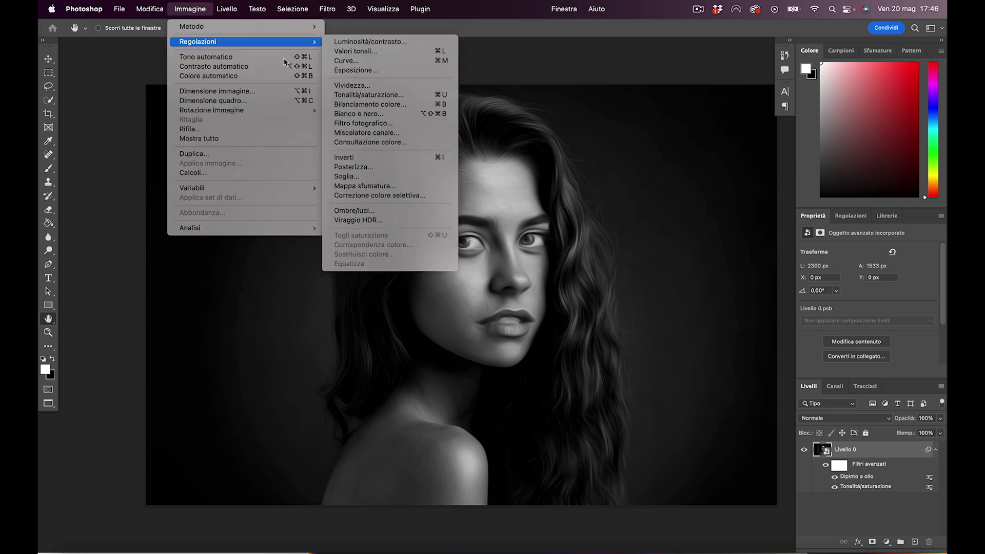
Add an Ombre/Luci smart filter with Quantità at the default 35%
click(378, 212)
drag(479, 153, 709, 114)
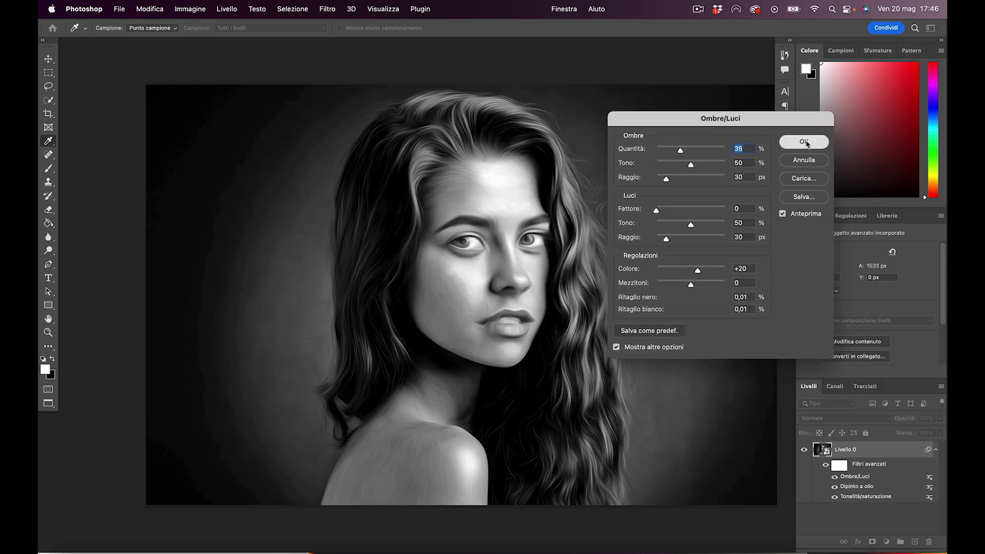
click(804, 142)
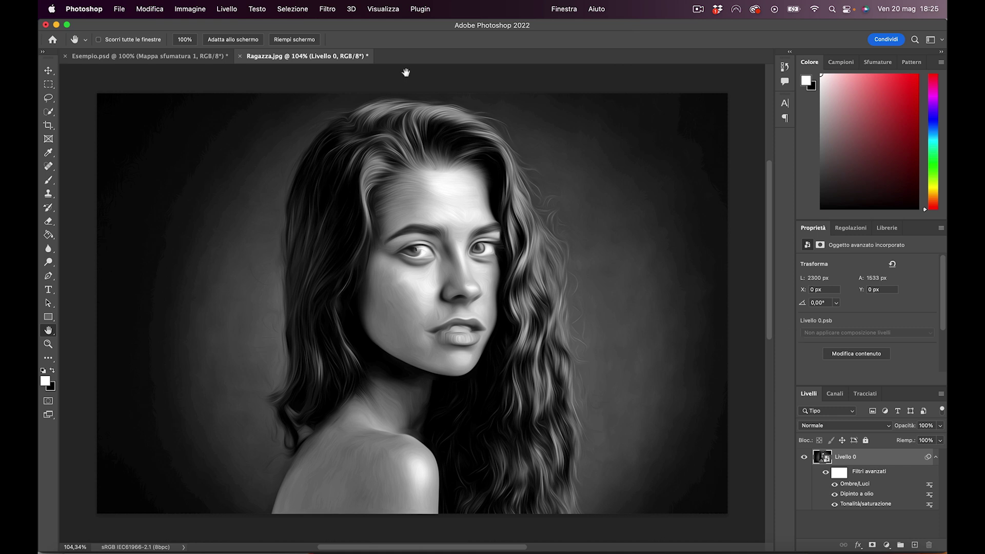
In the Filter Gallery, choose Effetto ritaglio with Numero di livelli set to 5
click(322, 5)
click(347, 72)
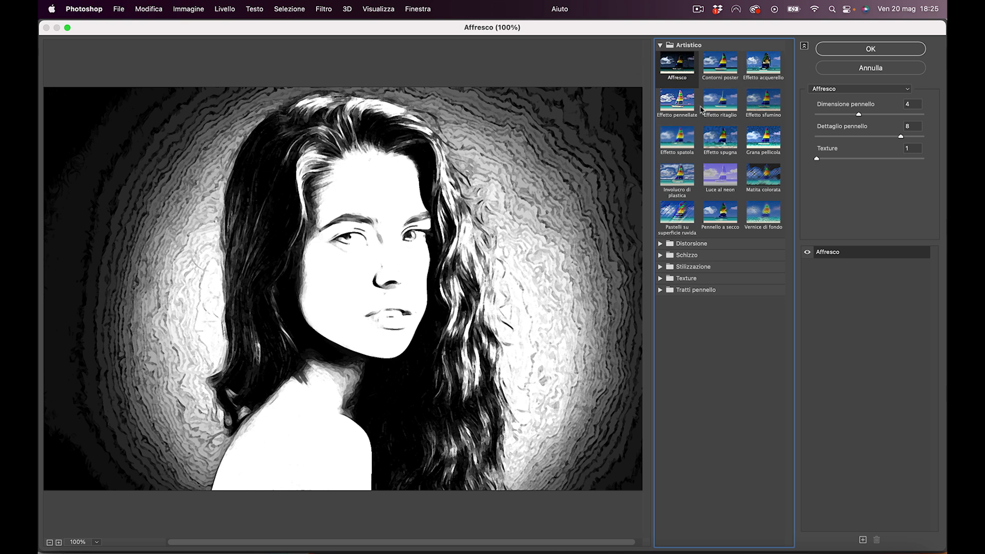
click(722, 102)
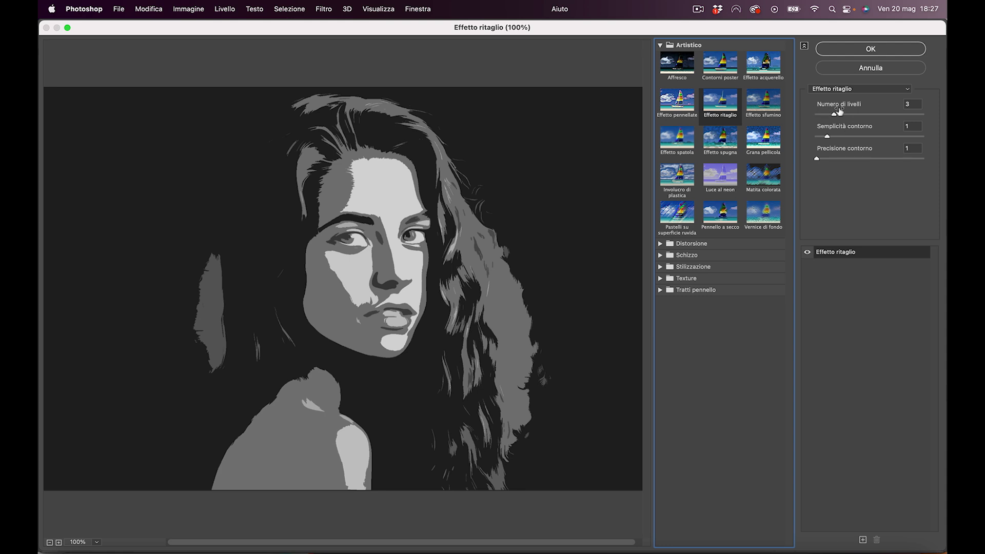
drag(834, 114, 888, 117)
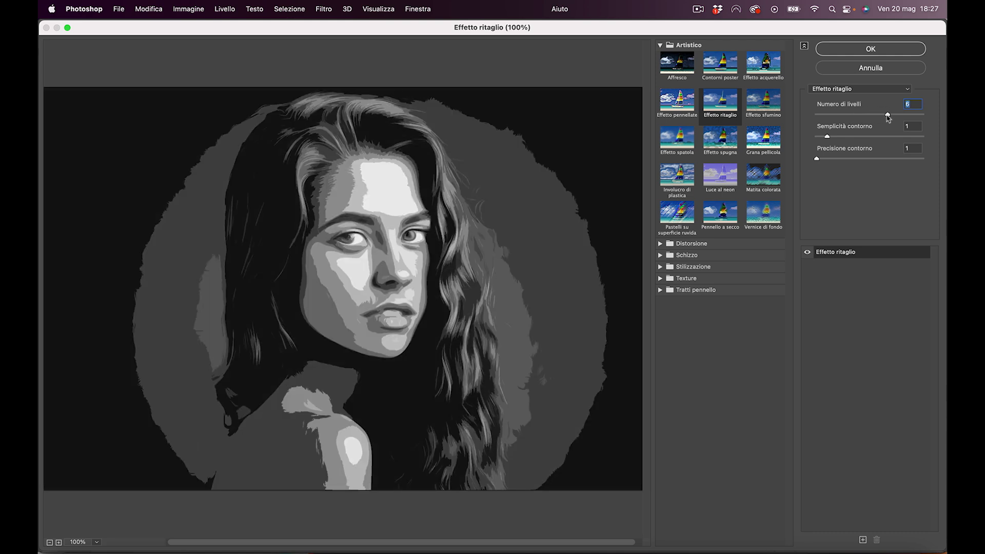
drag(888, 115, 816, 136)
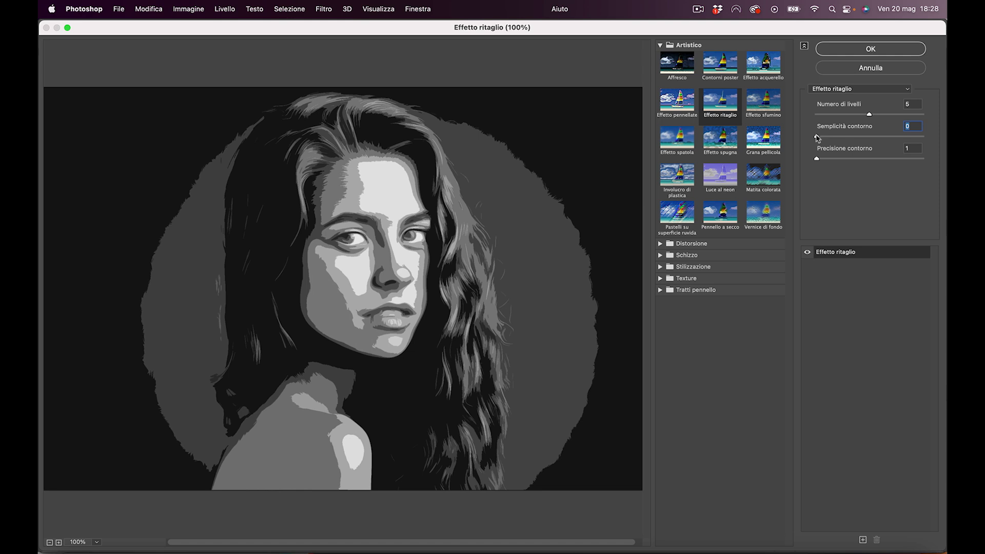
Settle on Semplicità contorno 4 and Precisione contorno 1, then apply the cutout
drag(818, 138, 866, 142)
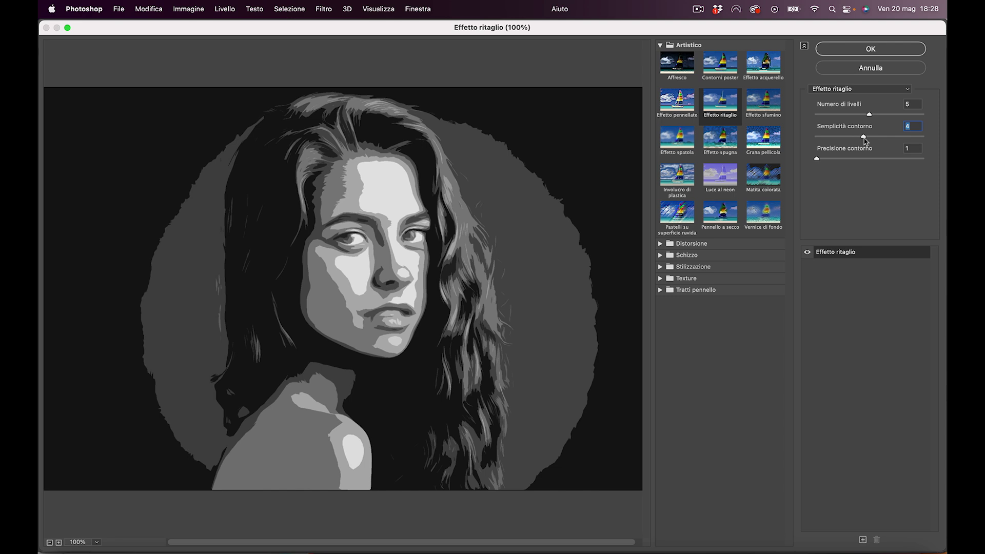
drag(867, 142, 879, 137)
mouse_move(817, 159)
mouse_down()
mouse_move(902, 159)
mouse_move(816, 160)
mouse_up()
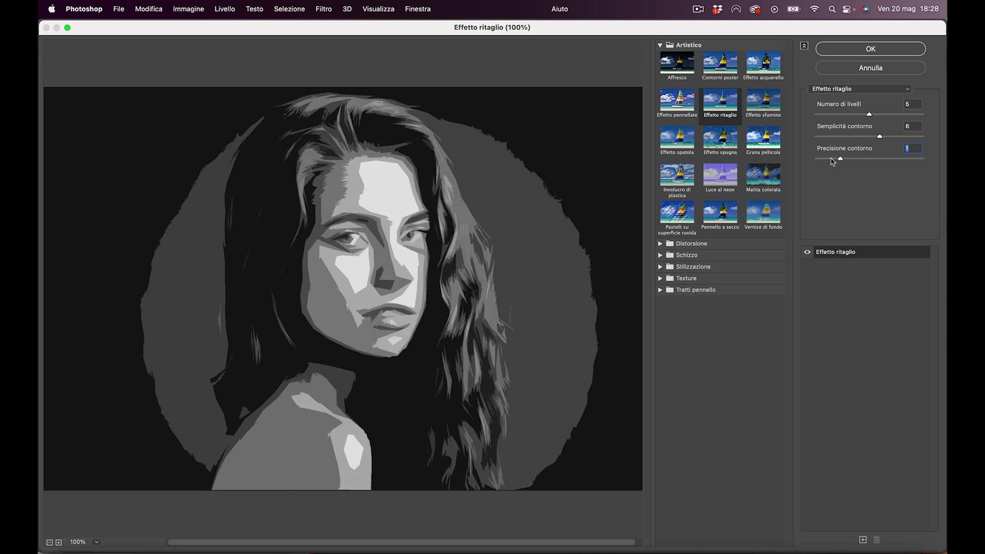
drag(812, 160, 933, 159)
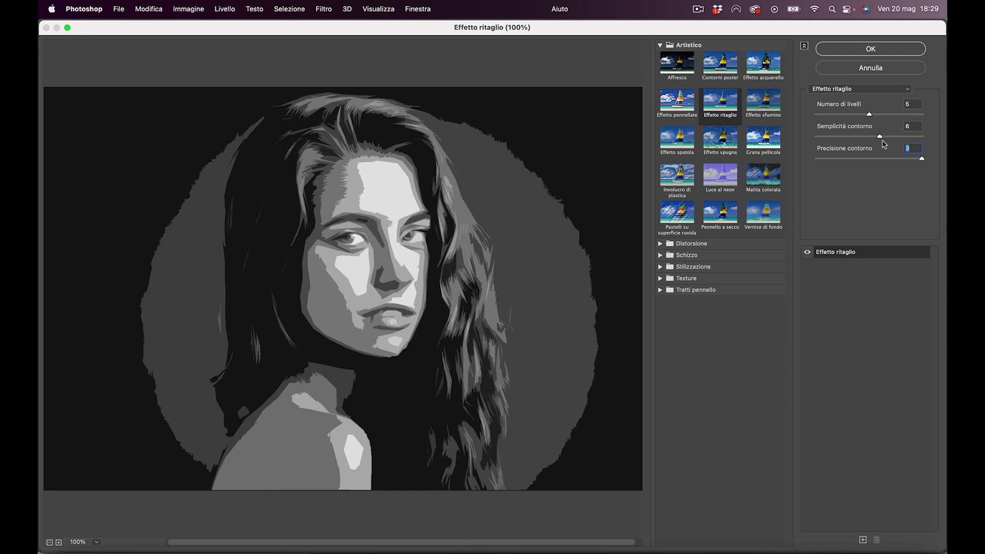
drag(879, 136, 922, 136)
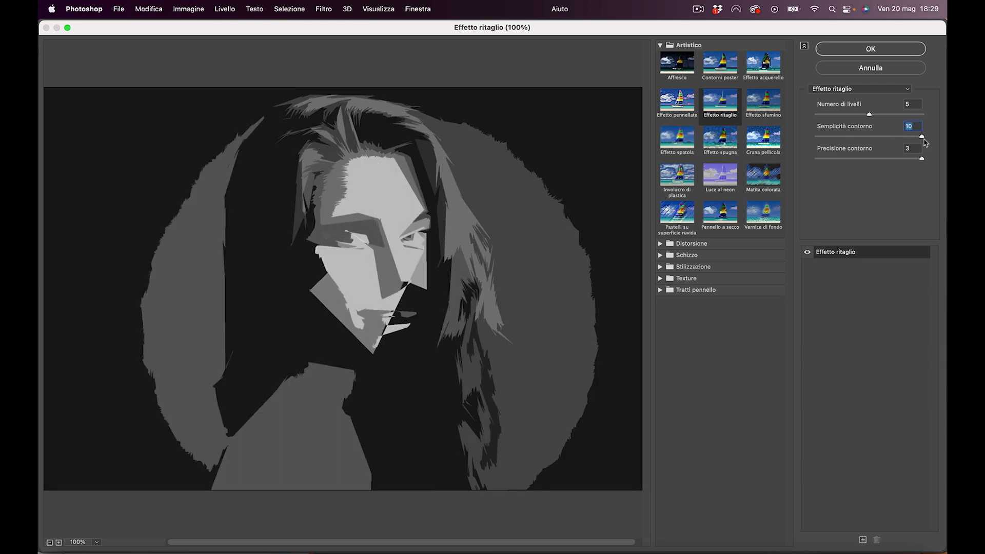
key(shift+Tab)
drag(922, 137, 858, 141)
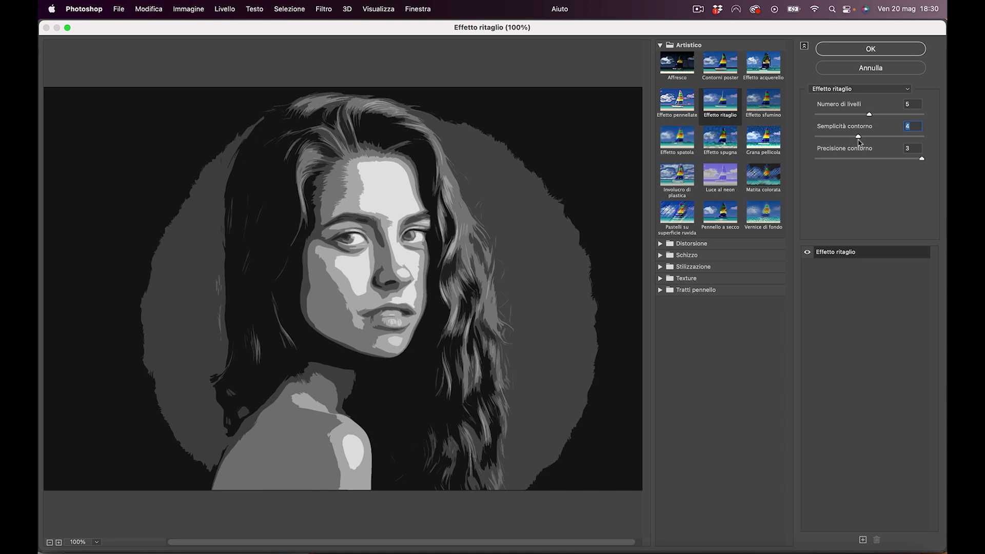
drag(922, 159, 793, 164)
click(843, 50)
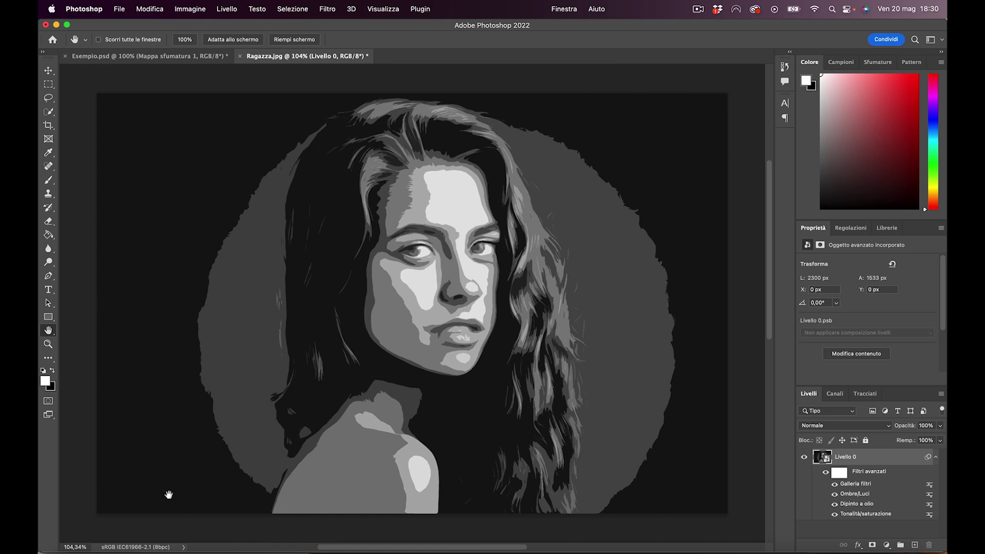
Sketch red brush strokes on a temporary new layer, then delete that layer
key(b)
key(ctrl+shift+alt+n)
click(46, 381)
key(Return)
mouse_move(218, 134)
mouse_down()
mouse_move(196, 177)
mouse_move(265, 352)
mouse_up()
mouse_move(324, 478)
mouse_down()
mouse_move(359, 452)
mouse_move(342, 440)
mouse_up()
drag(414, 445, 432, 458)
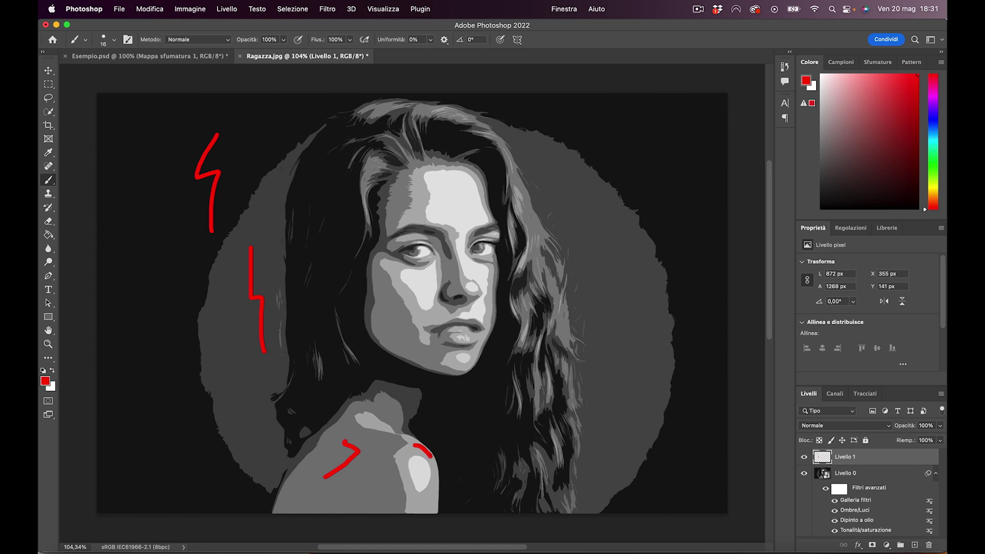
drag(447, 184, 471, 219)
key(Delete)
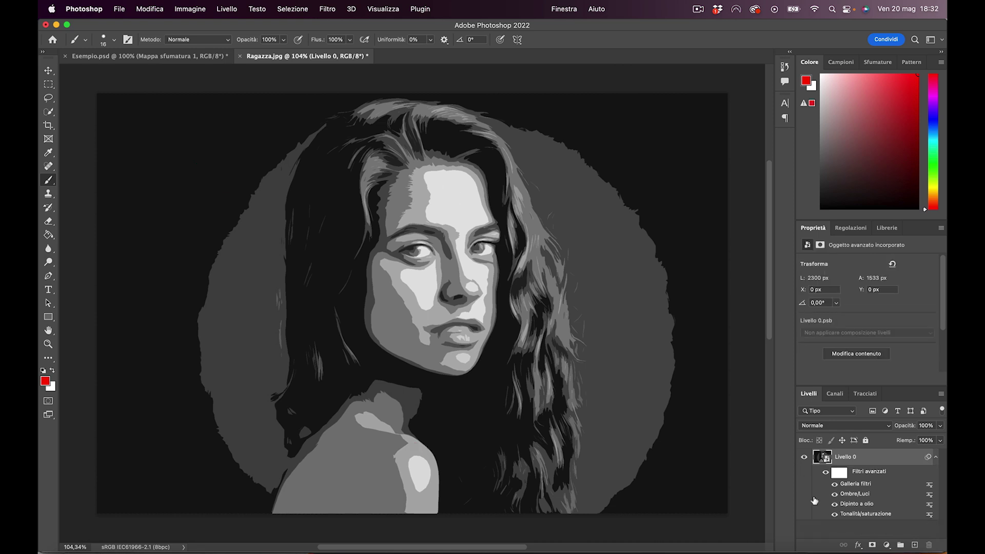
Add a Posterizza adjustment layer with 4 tonal levels, then select Livello 0
click(886, 546)
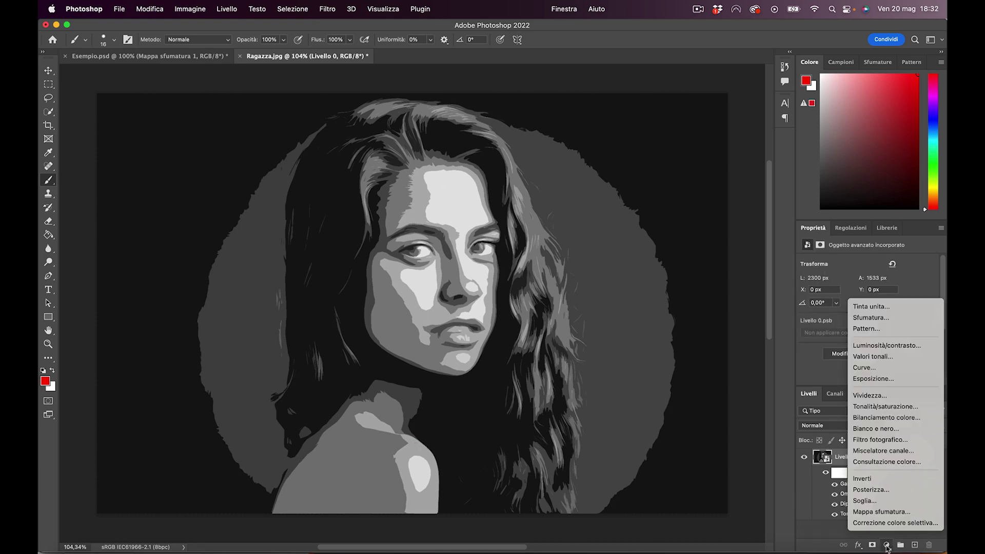
click(903, 496)
drag(806, 273, 805, 275)
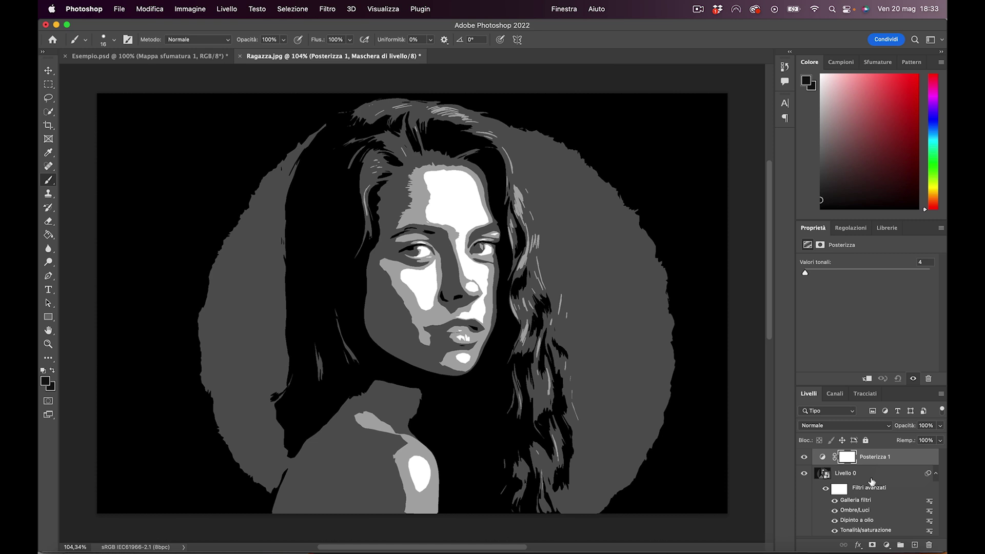
click(871, 480)
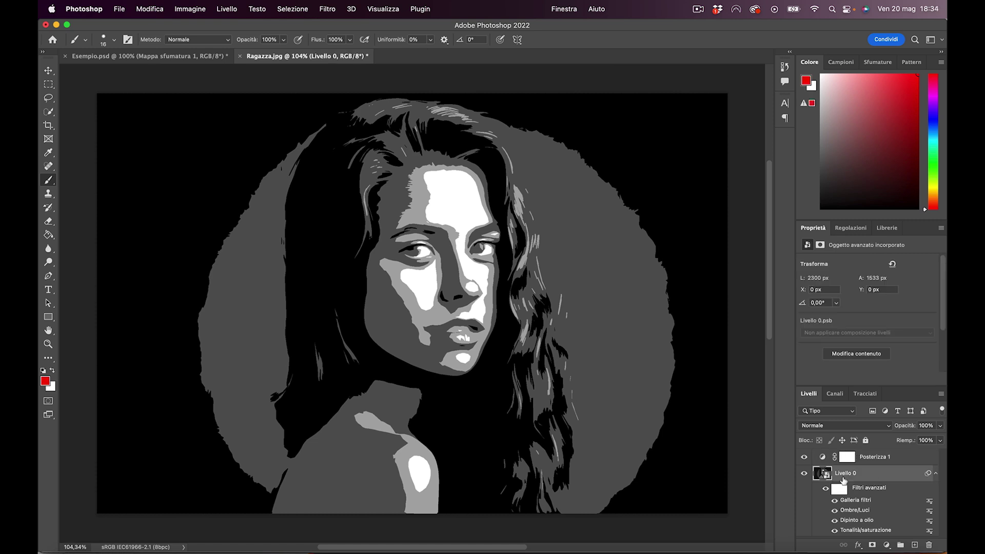
Add a Valori tonali adjustment above Livello 0, trying the midtones before resetting to defaults
click(189, 7)
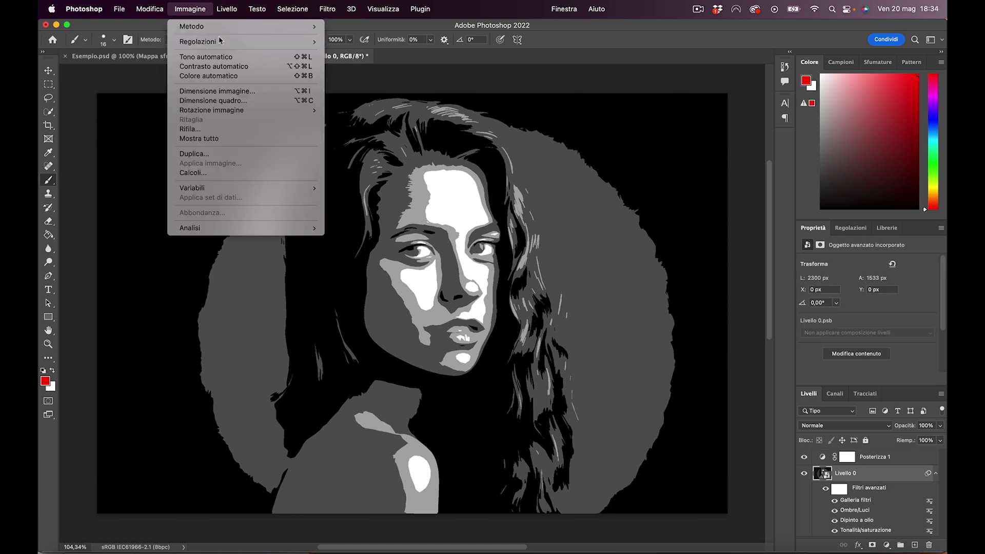
mouse_move(198, 41)
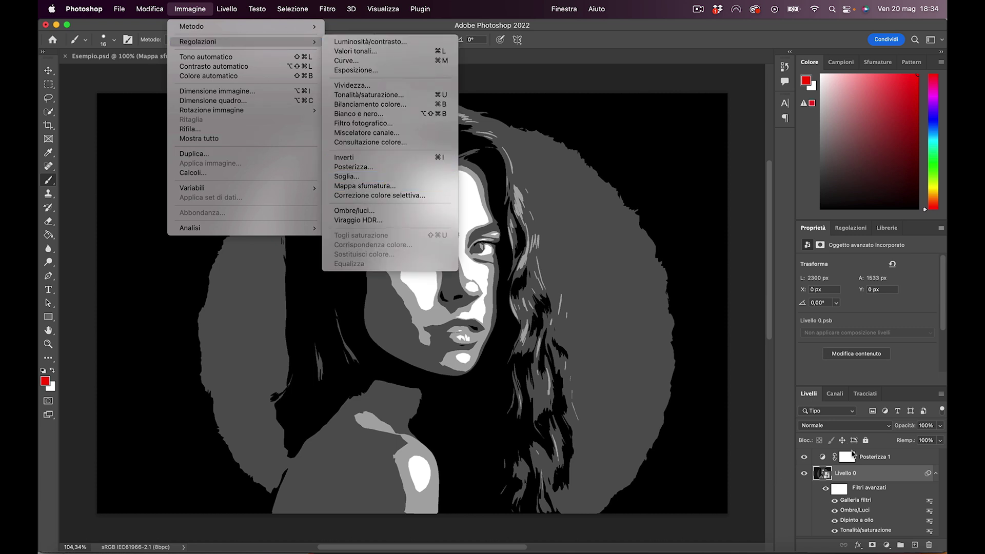
click(886, 463)
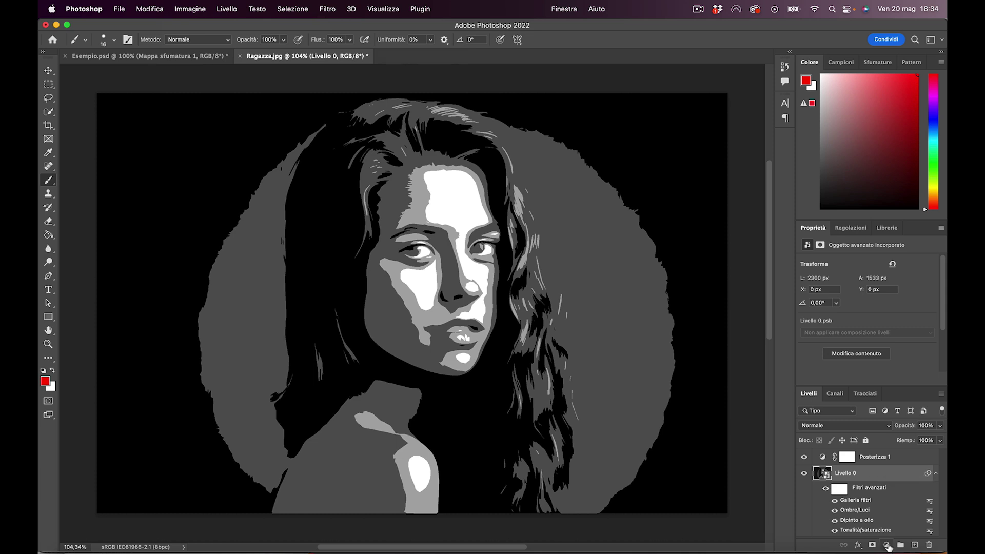
click(887, 547)
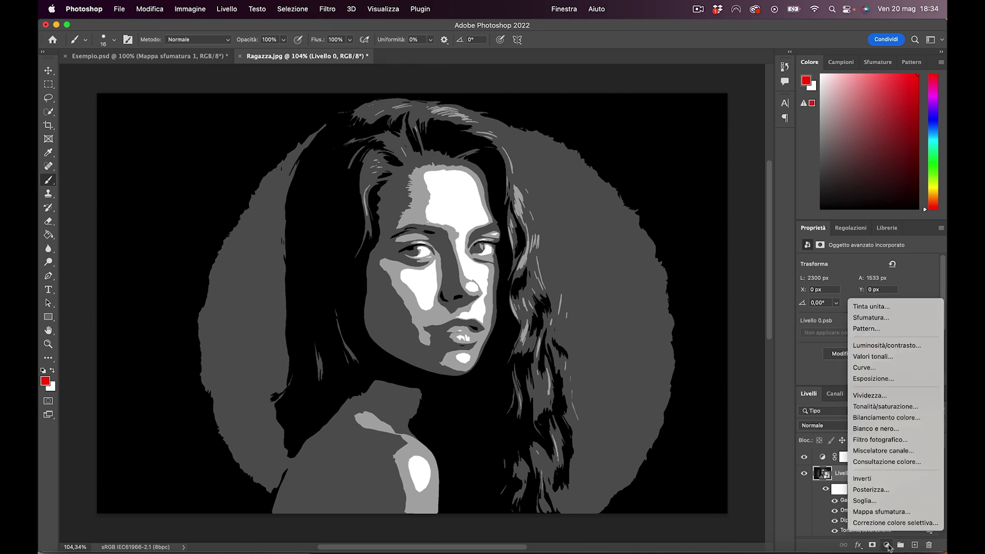
click(868, 357)
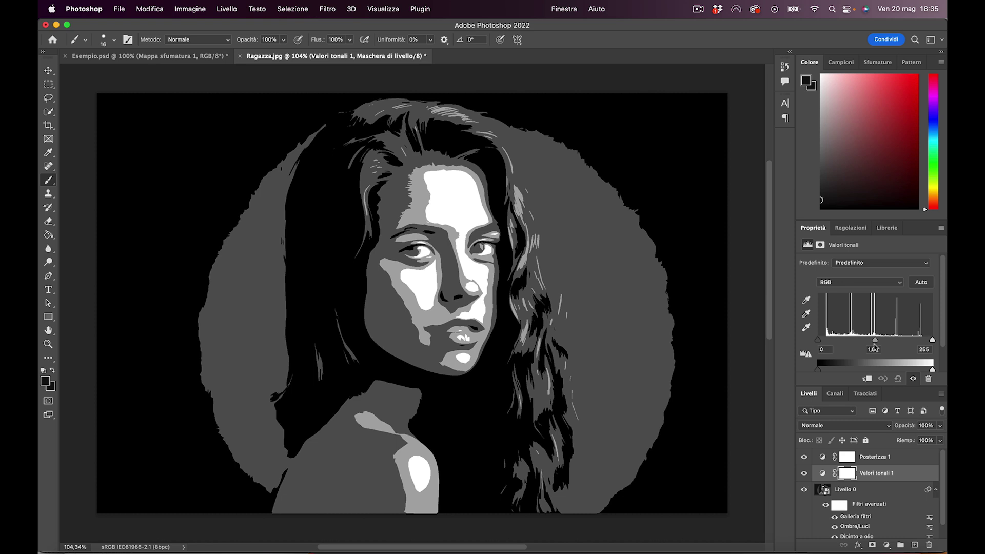
mouse_move(875, 340)
mouse_down()
mouse_move(840, 341)
mouse_move(856, 340)
mouse_up()
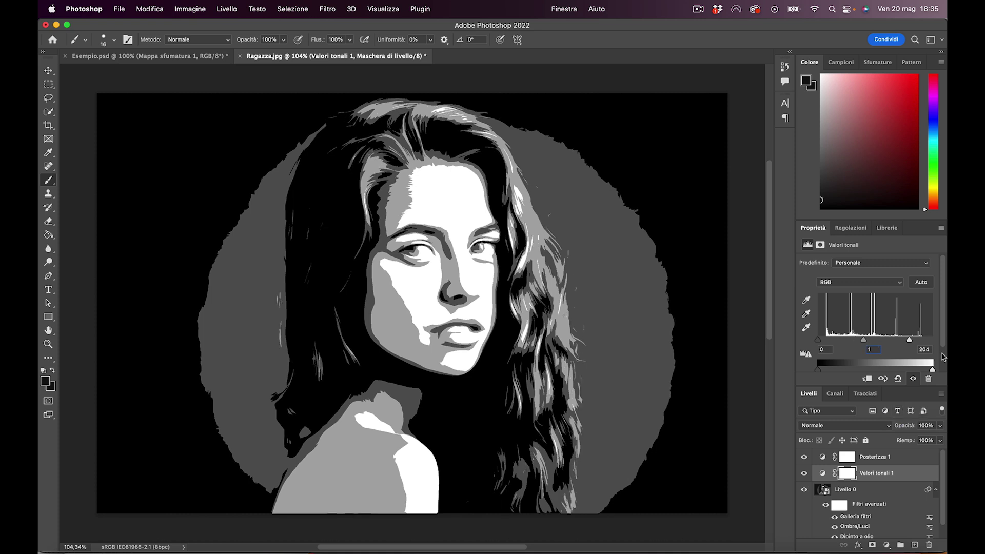
click(898, 378)
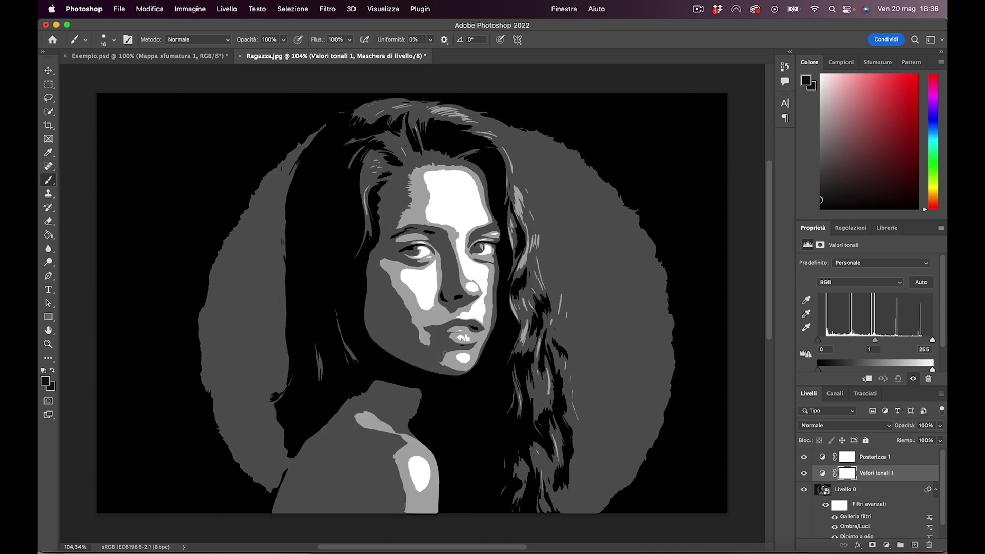
scroll(189, 346, up, 3)
scroll(188, 345, up, 3)
scroll(189, 346, up, 1)
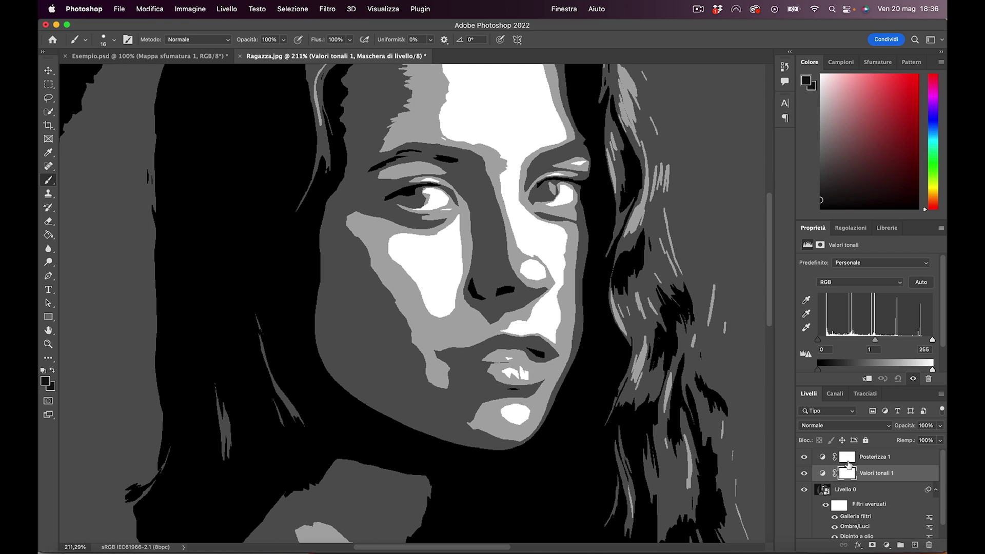
click(901, 458)
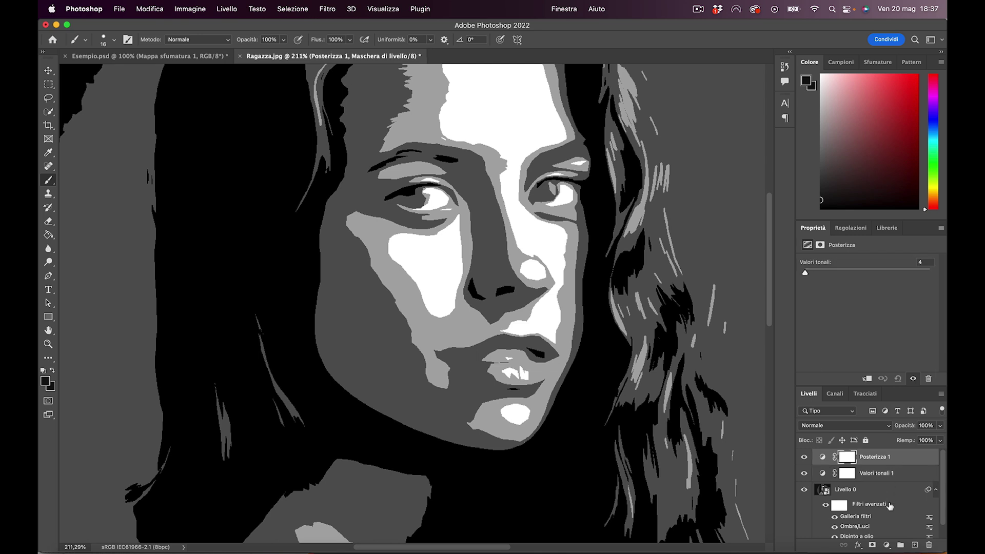
Add a Mappa sfumatura adjustment and set its first gradient stop to black (000000)
click(887, 545)
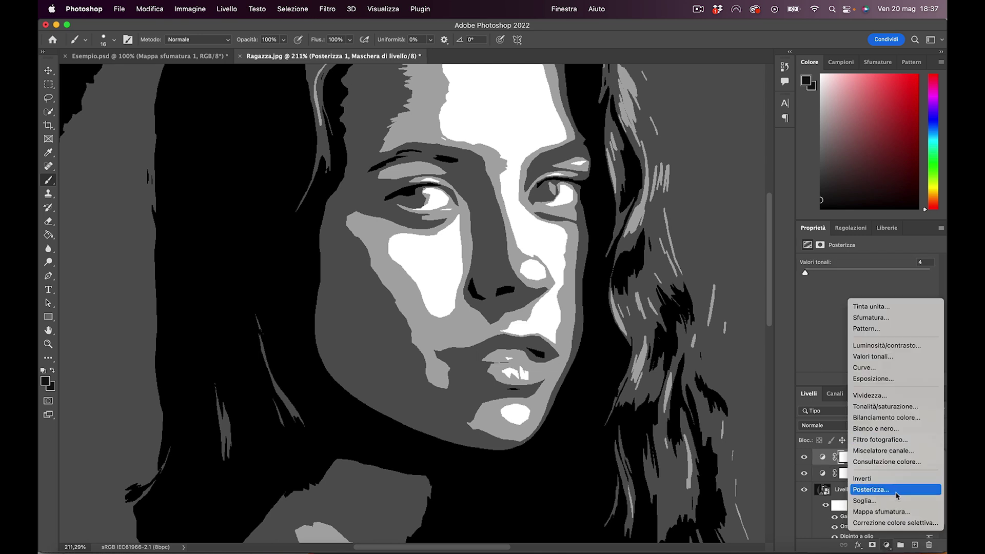
click(895, 512)
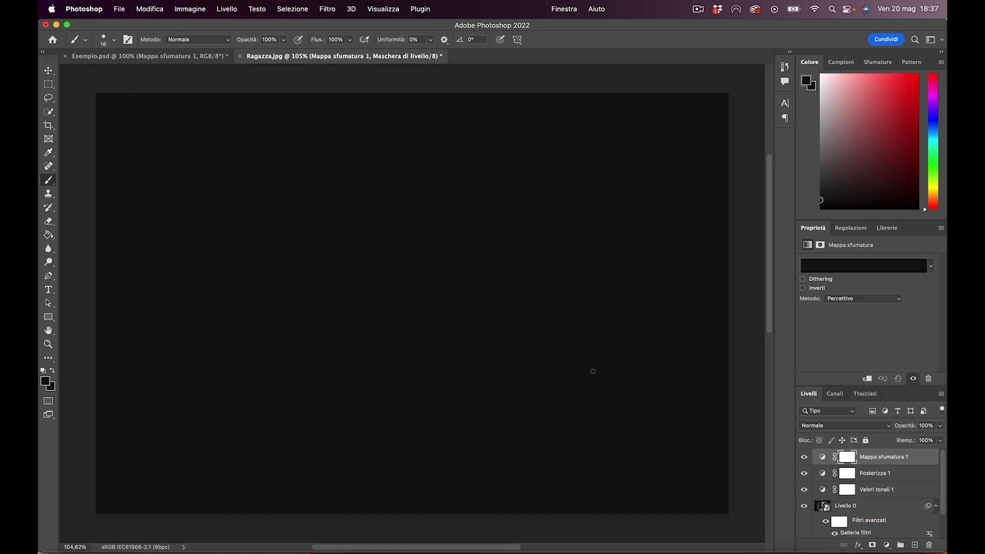
click(849, 267)
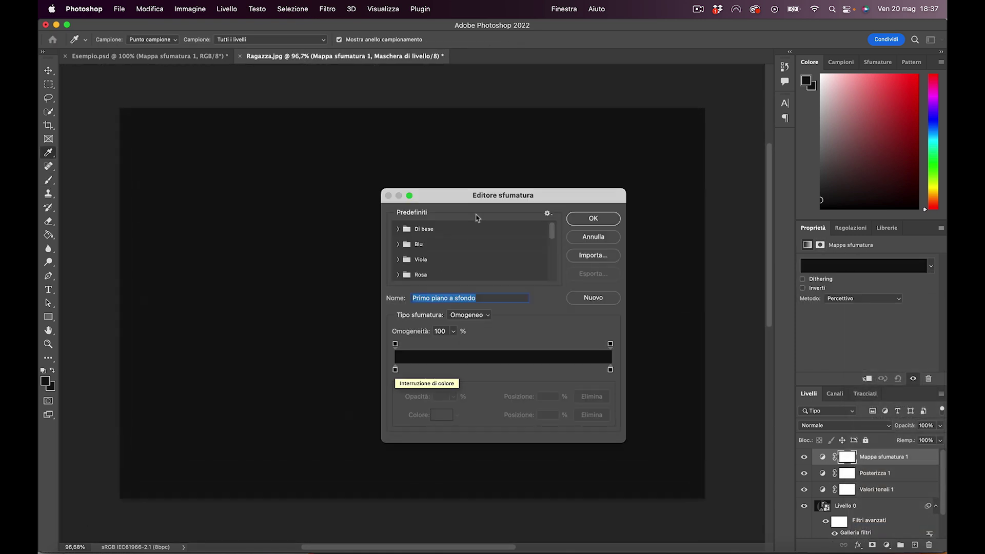
drag(494, 195, 689, 139)
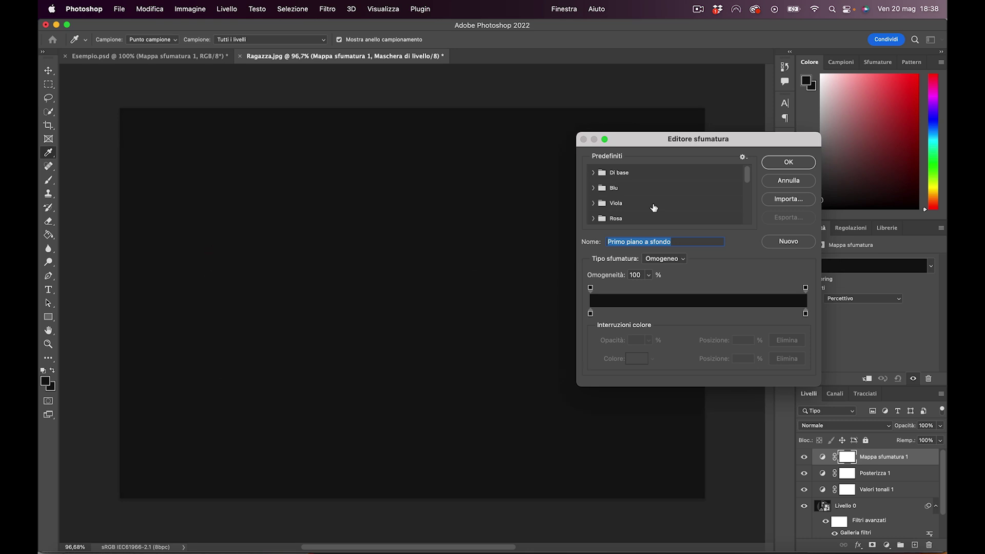
click(591, 314)
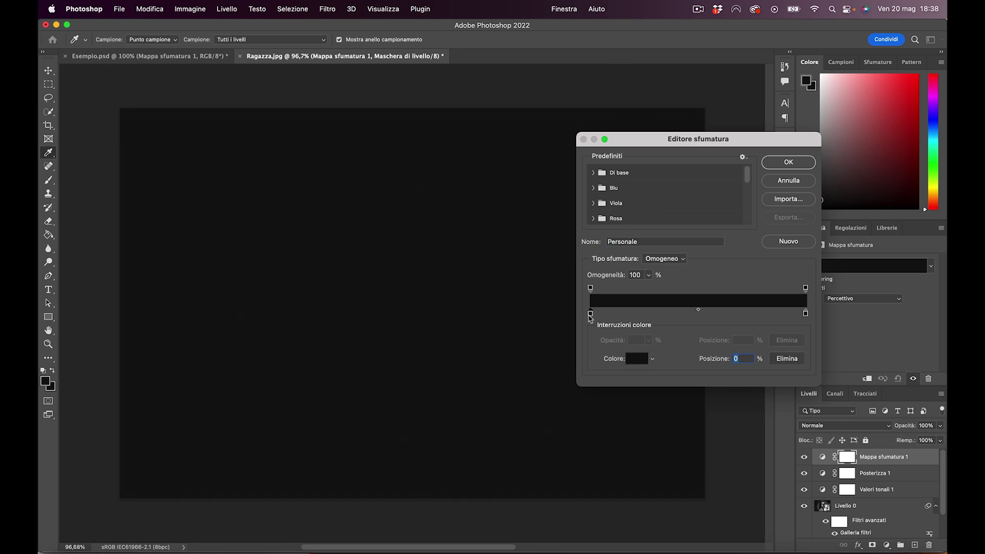
click(636, 359)
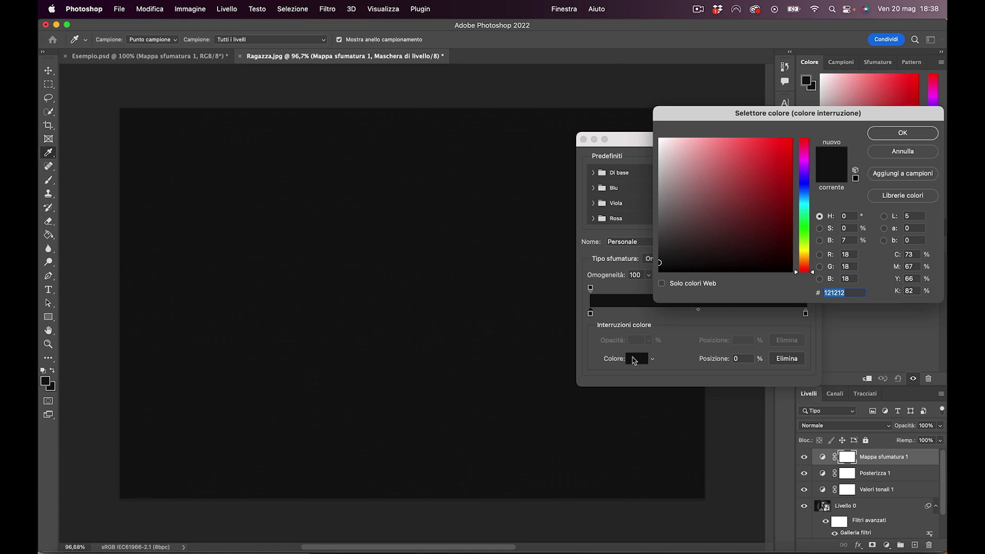
text(000000)
click(891, 135)
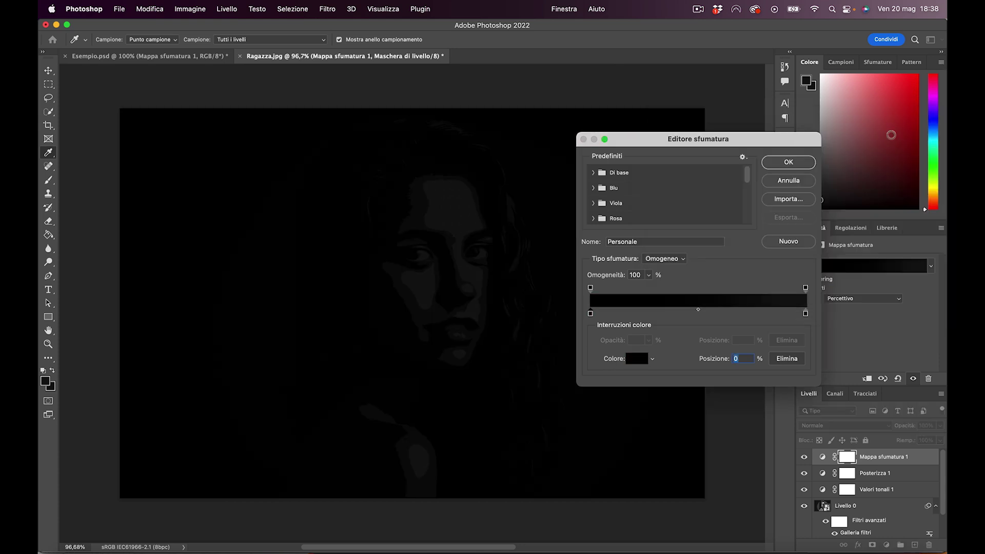
Add a pure red stop at 25%, then load and apply the Effetto Collage gradient
click(639, 314)
drag(639, 314, 645, 314)
click(637, 359)
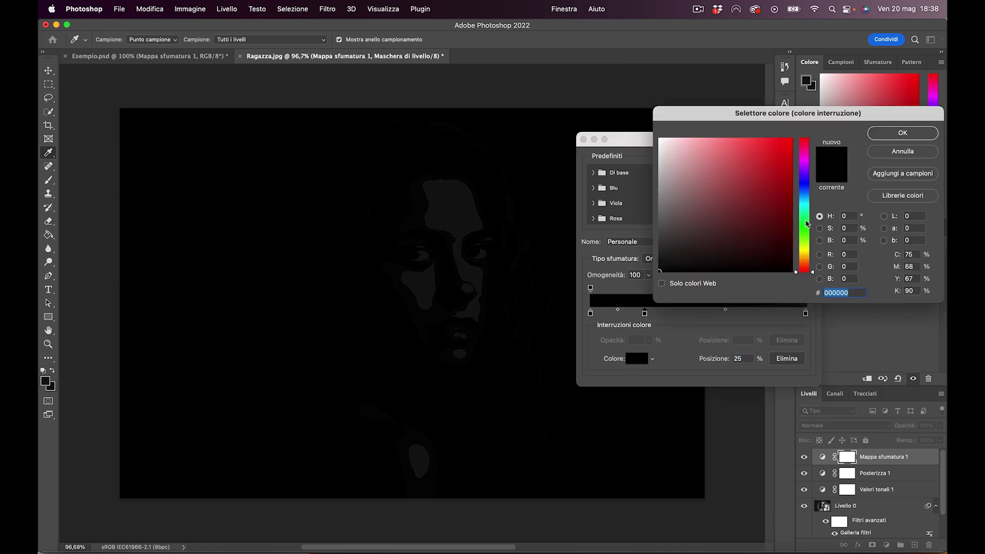
drag(805, 225, 805, 139)
drag(739, 207, 924, 7)
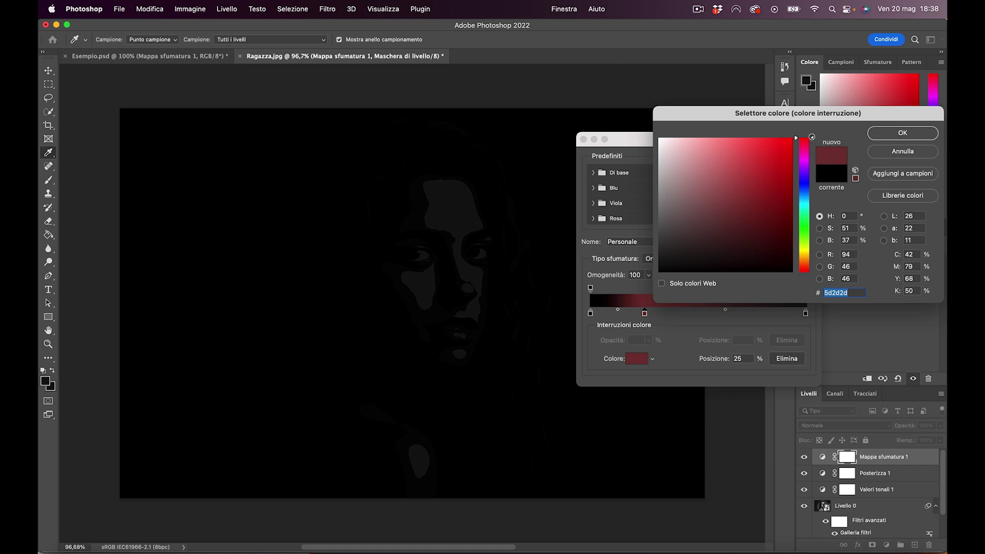
click(900, 134)
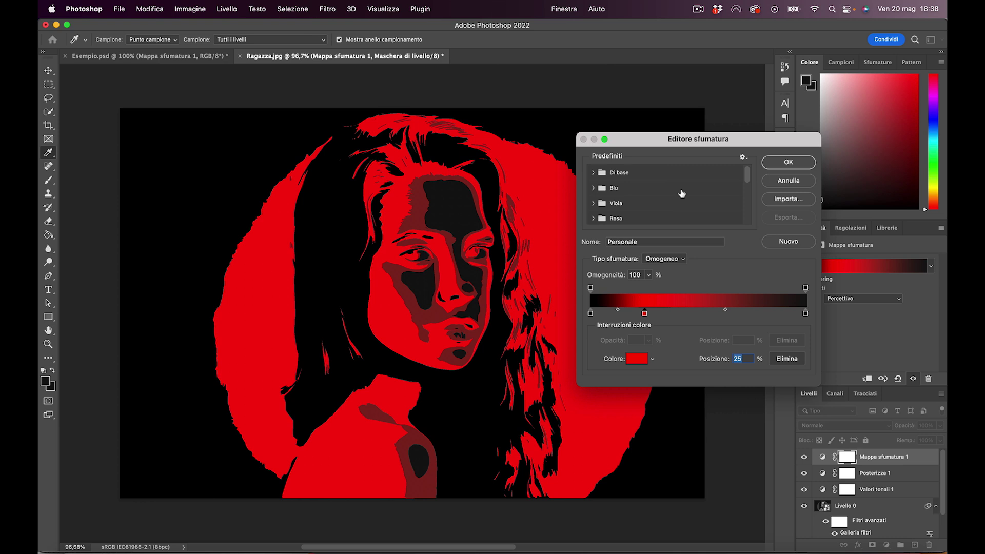
scroll(682, 194, down, 5)
click(595, 215)
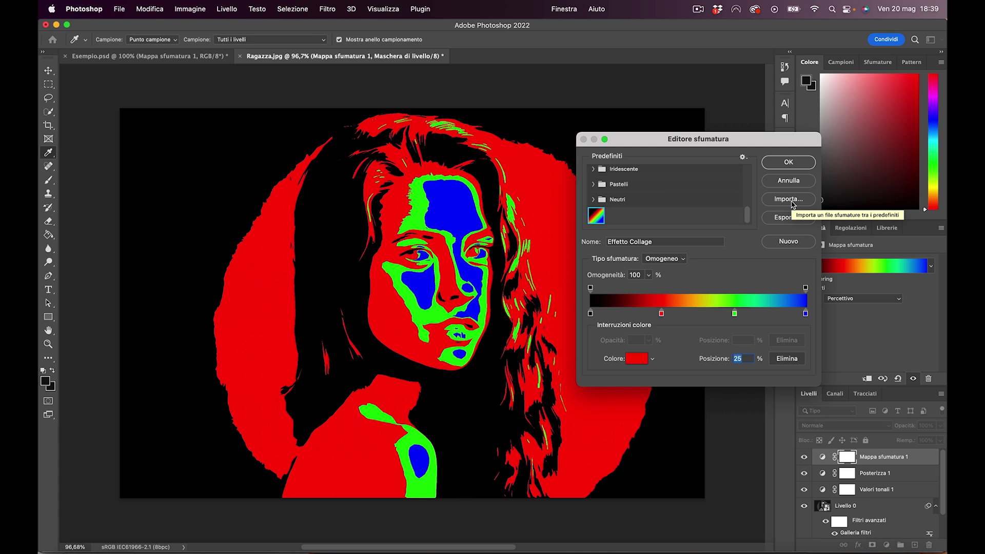
click(788, 162)
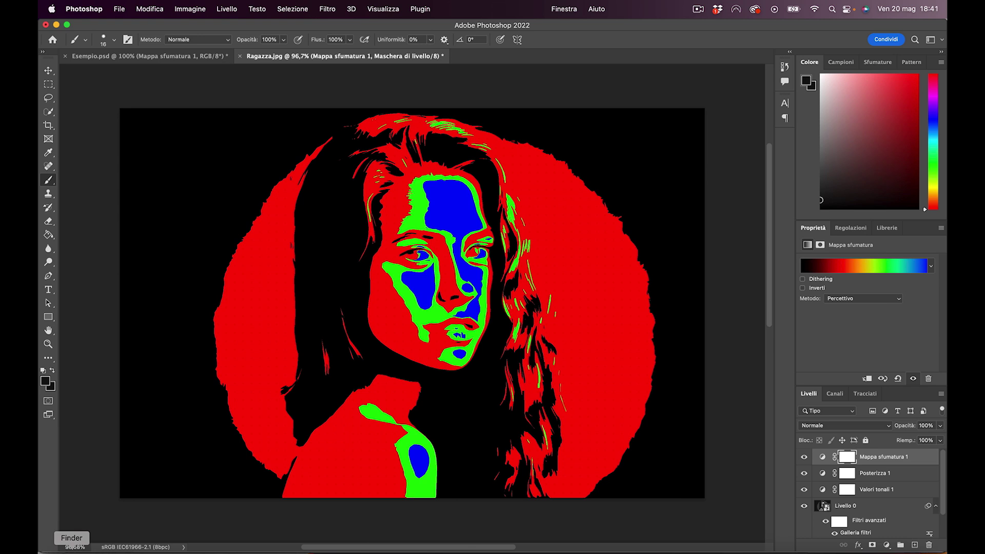
Select 1.jpg through 4.jpeg in the Materiali folder and drag them onto the portrait canvas
click(72, 551)
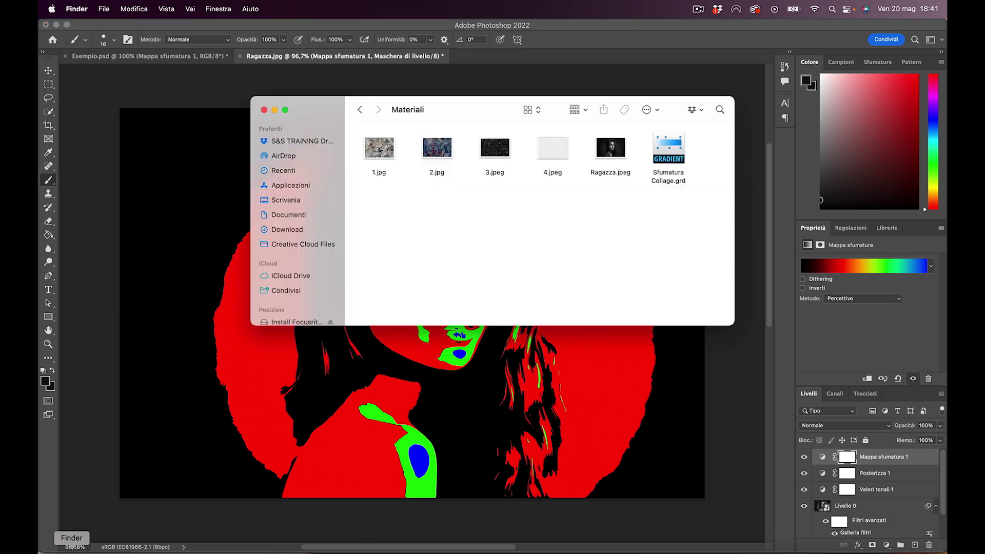
mouse_move(362, 212)
mouse_down()
mouse_move(591, 133)
mouse_move(665, 156)
mouse_up()
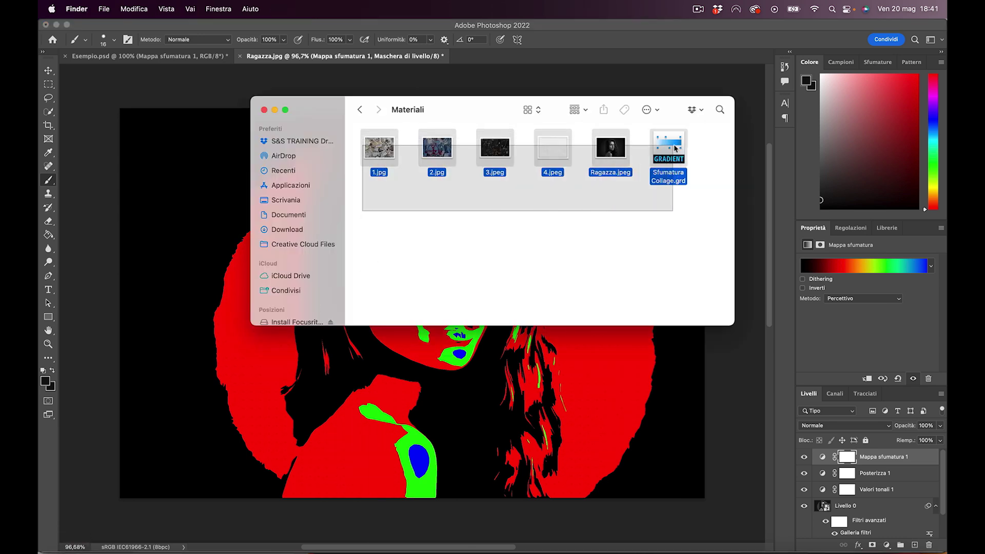
drag(664, 156, 503, 256)
drag(368, 178, 564, 149)
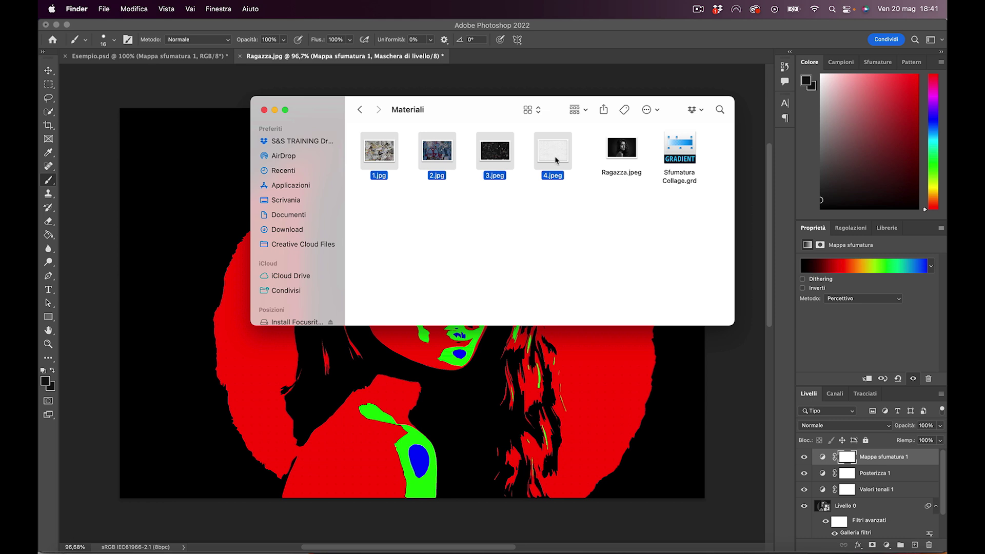
drag(564, 149, 410, 416)
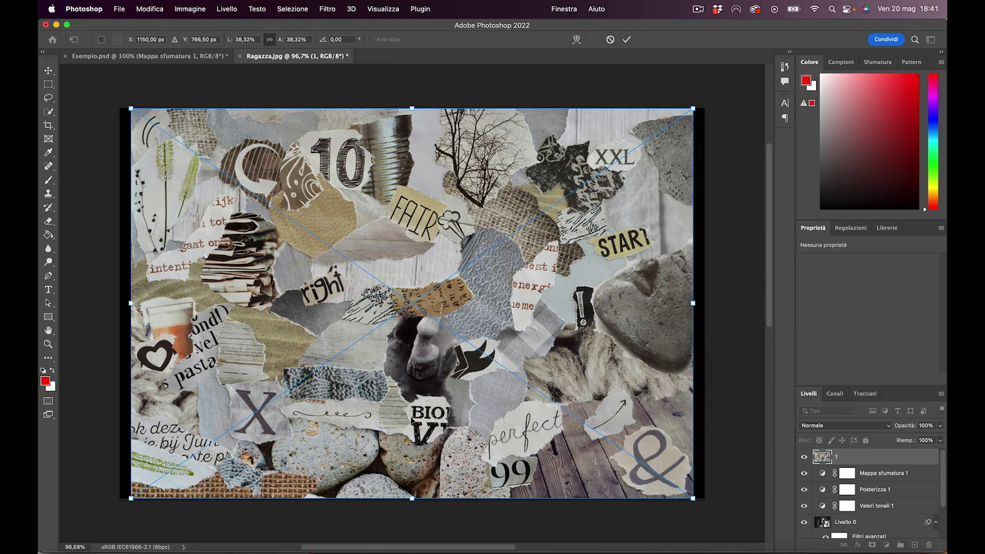
Commit the placed textures and move the dark collage below layer 1, hiding the newspaper texture
key(Return)
key(Return)
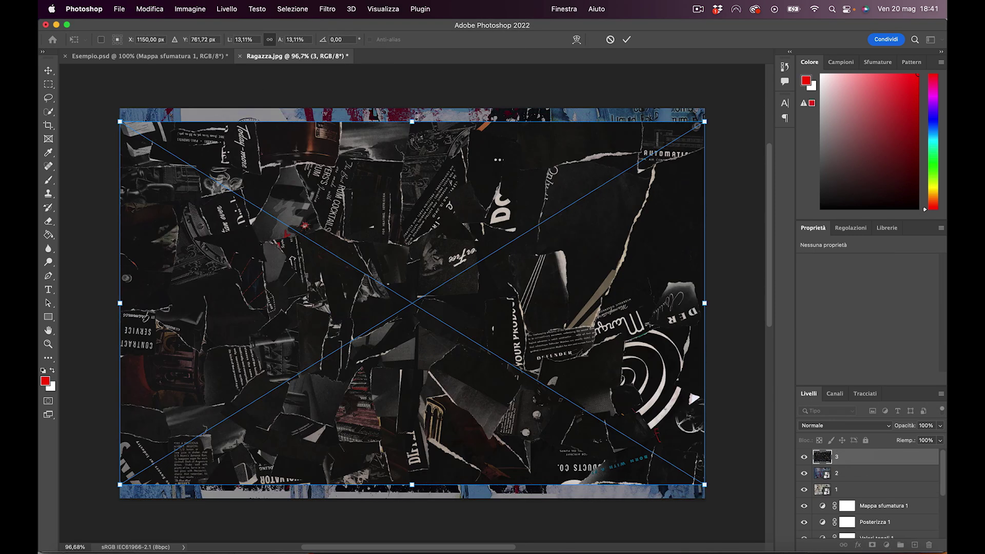
key(Return)
key(Return)
drag(824, 458, 846, 513)
drag(805, 490, 805, 466)
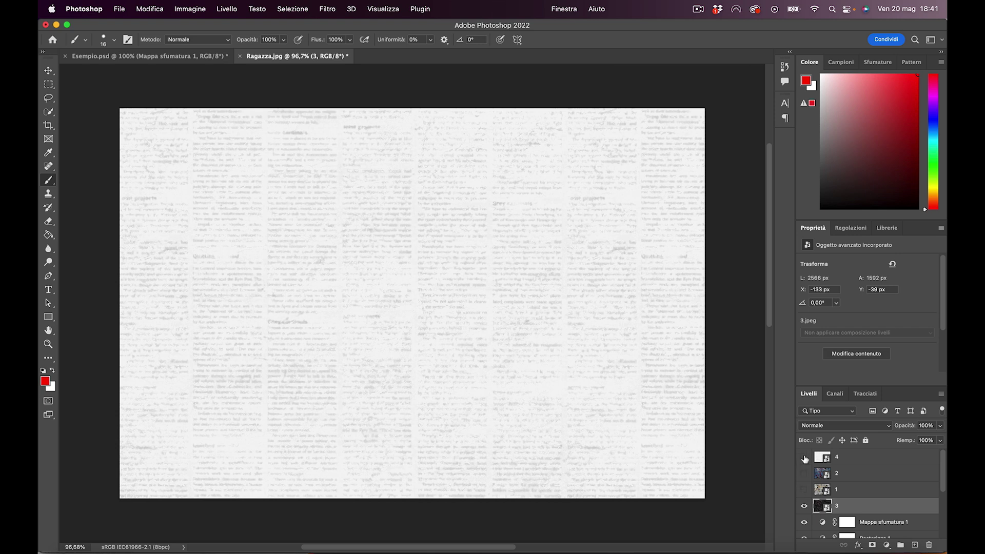
drag(804, 465, 804, 457)
Toggle the dark collage's visibility to compare it against the posterized portrait
scroll(846, 502, down, 1)
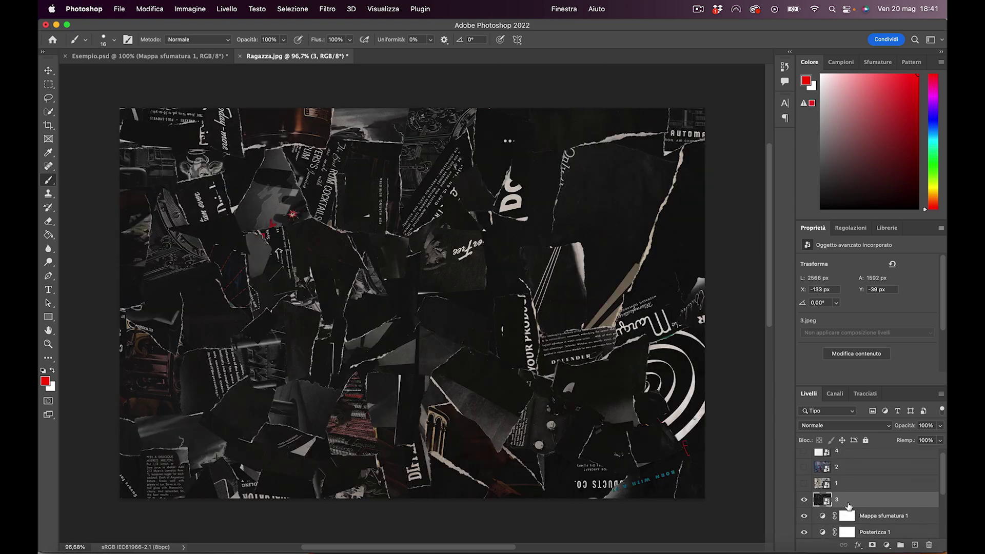
click(804, 500)
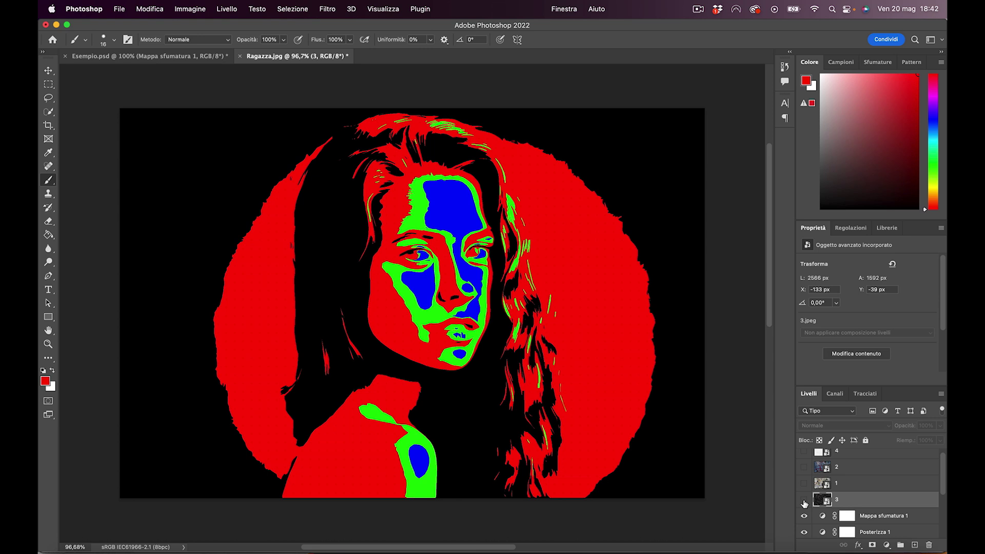
click(804, 502)
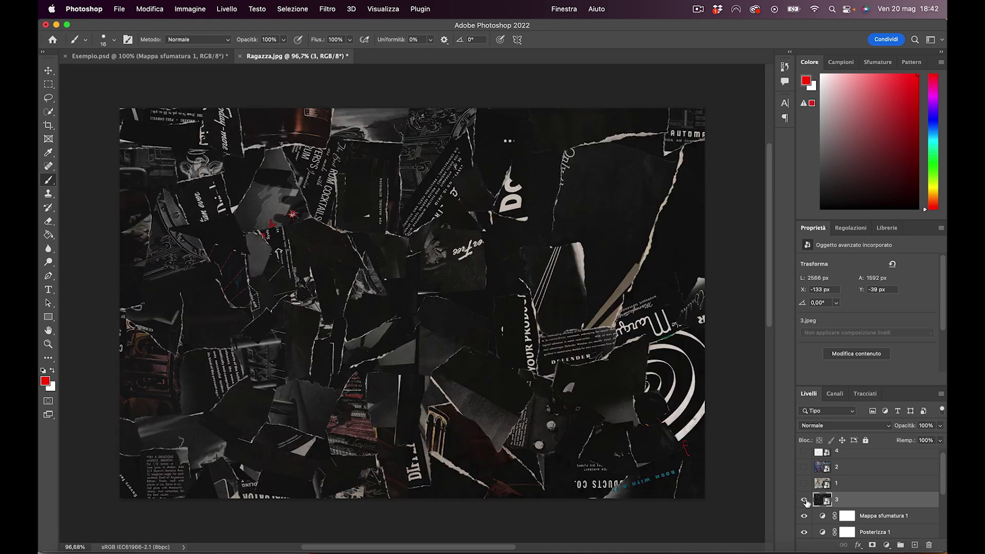
click(805, 501)
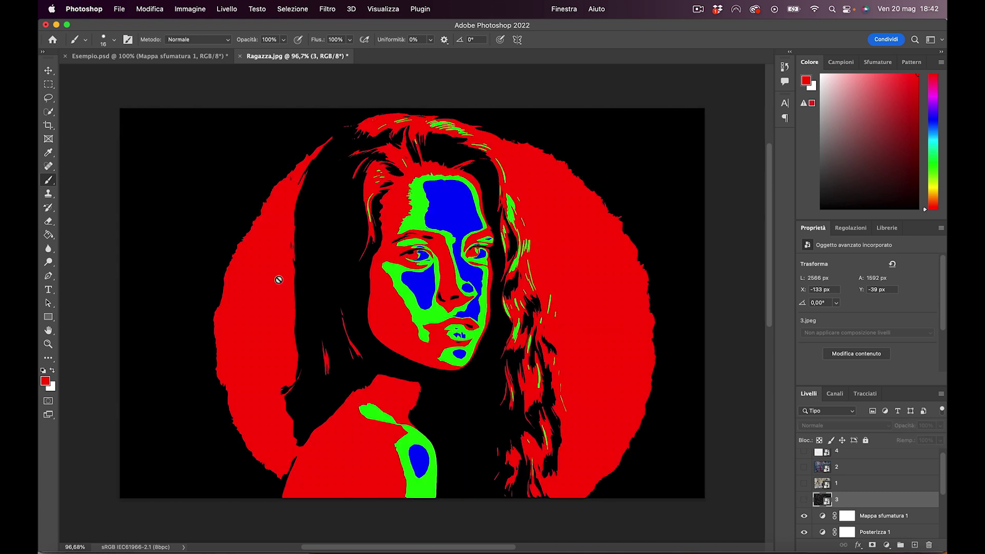
click(804, 502)
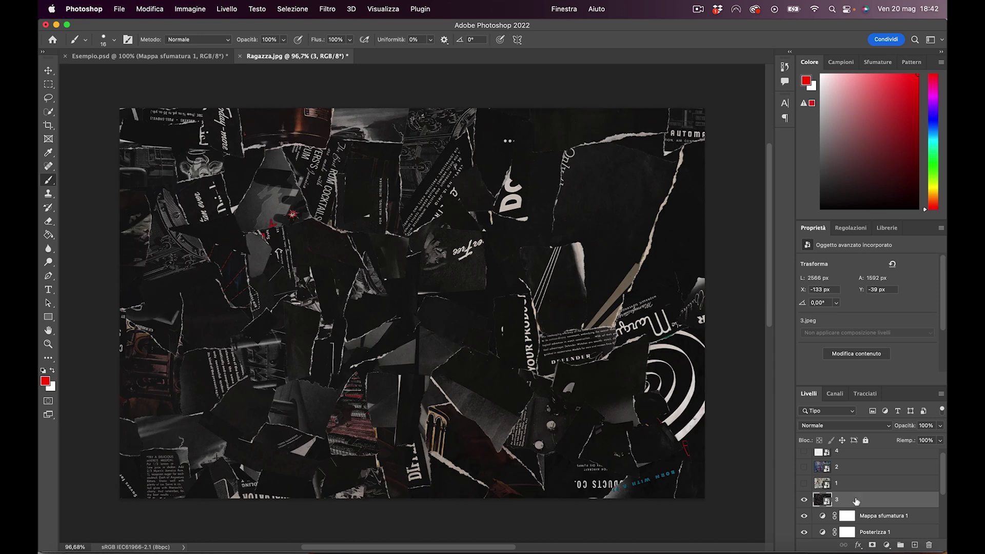
Drag layer 3's Blend If Underlying Layer white slider to 0 so the portrait shows through
double_click(882, 504)
mouse_move(725, 266)
mouse_down()
mouse_move(750, 138)
mouse_move(726, 151)
mouse_up()
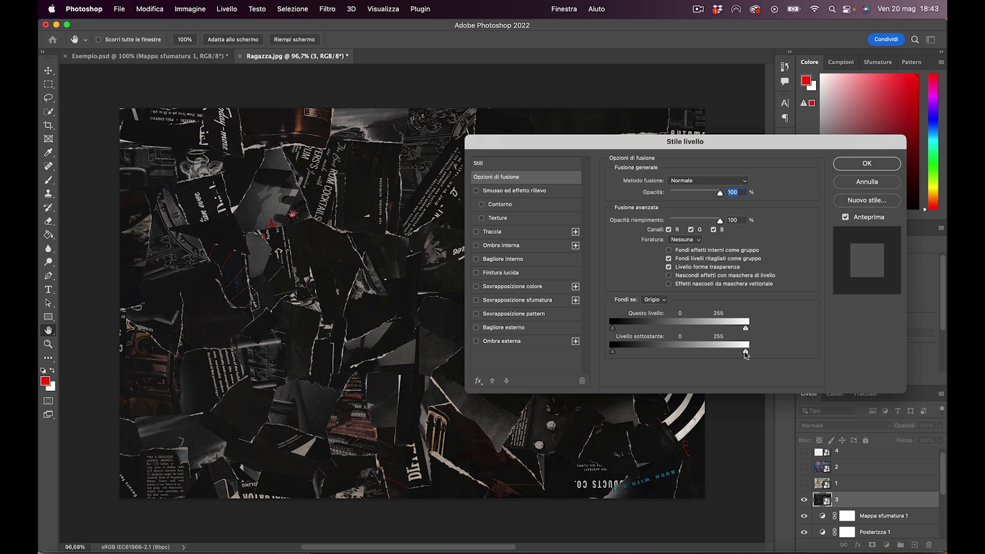
drag(745, 354, 612, 353)
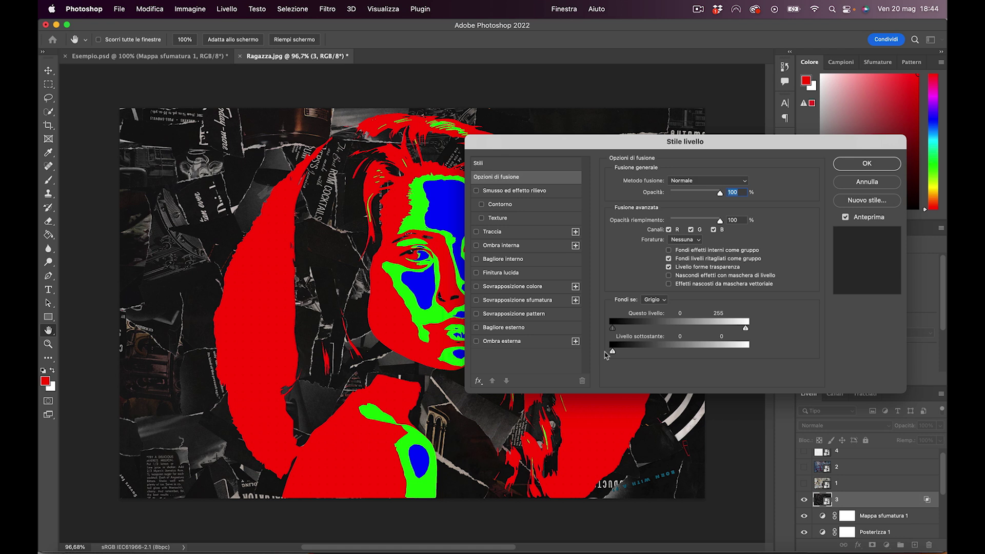
drag(628, 144, 764, 139)
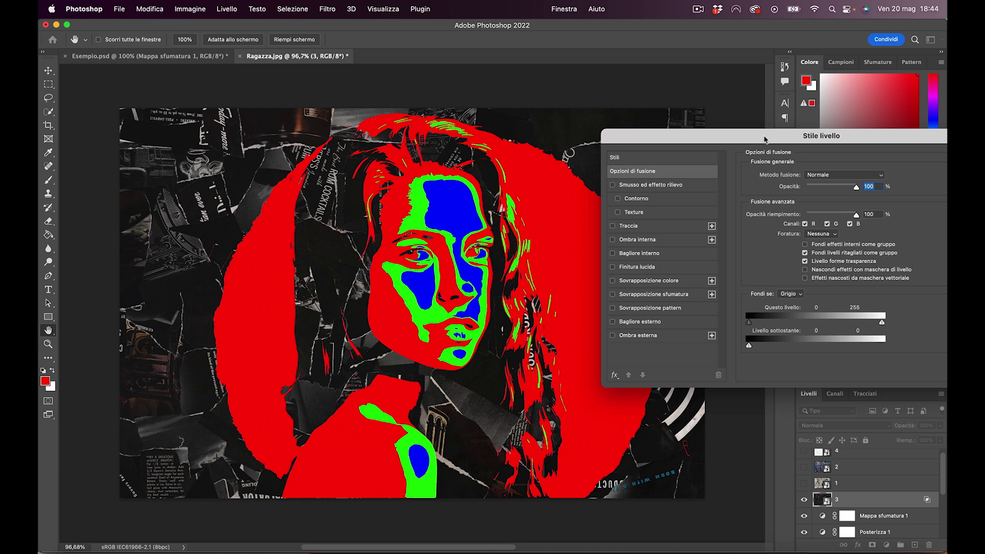
drag(765, 138, 610, 158)
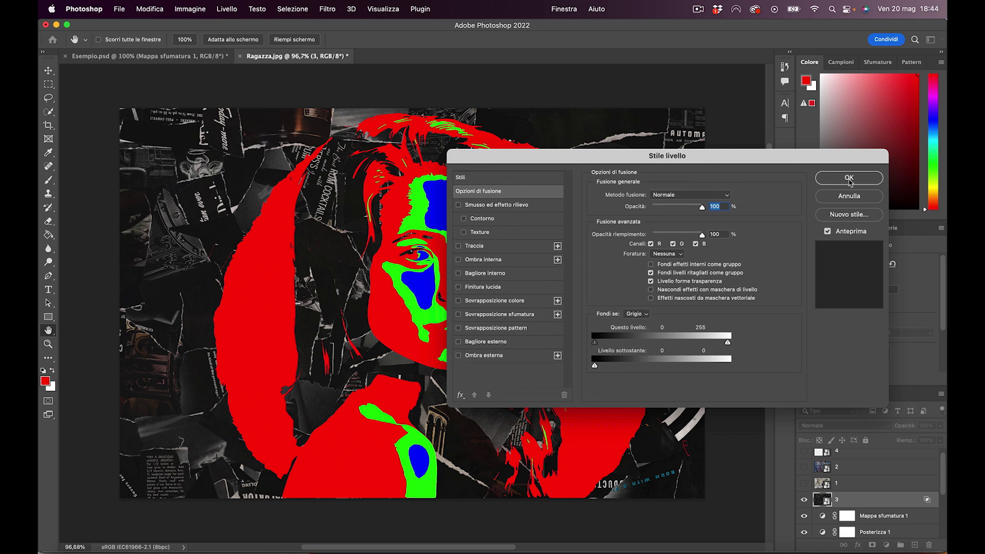
click(849, 177)
click(821, 473)
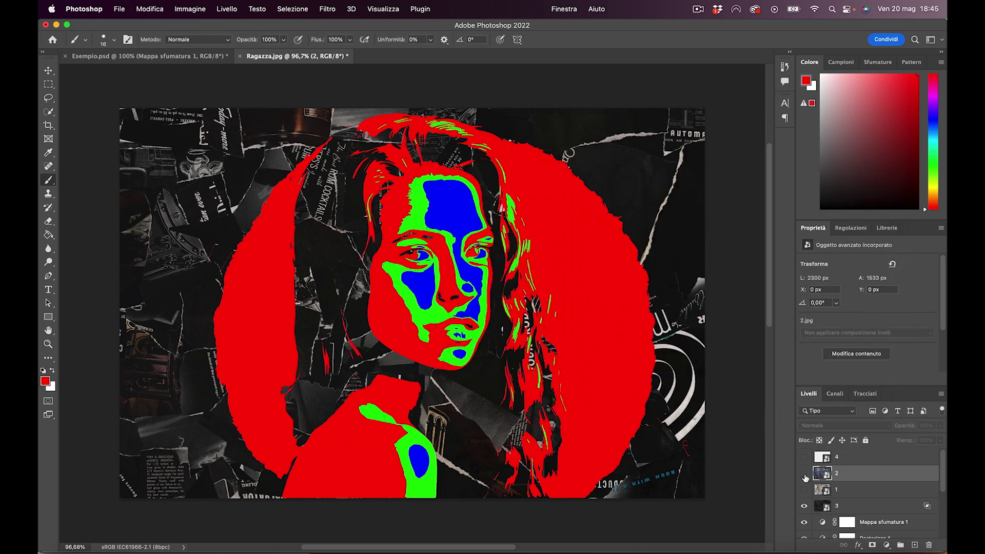
Show the blue graffiti layer 2, move it directly below layer 1, and compare its visibility
click(804, 477)
drag(852, 478, 857, 498)
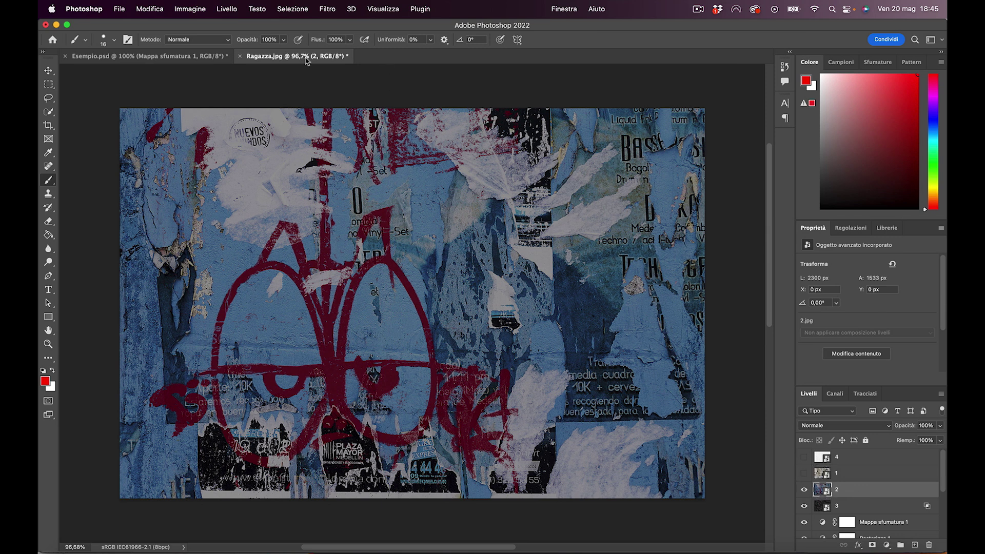
scroll(805, 461, down, 2)
click(804, 457)
click(804, 457)
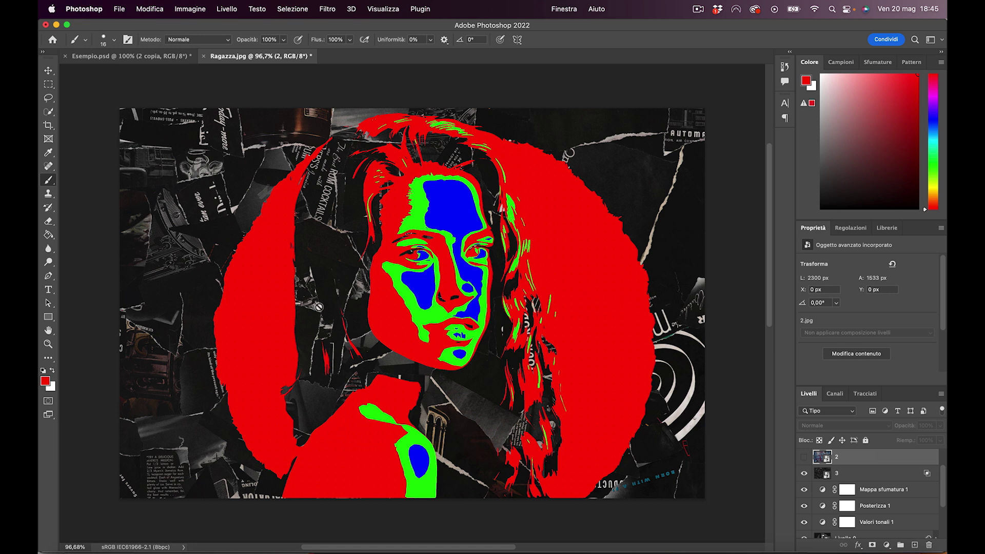
scroll(805, 464, up, 1)
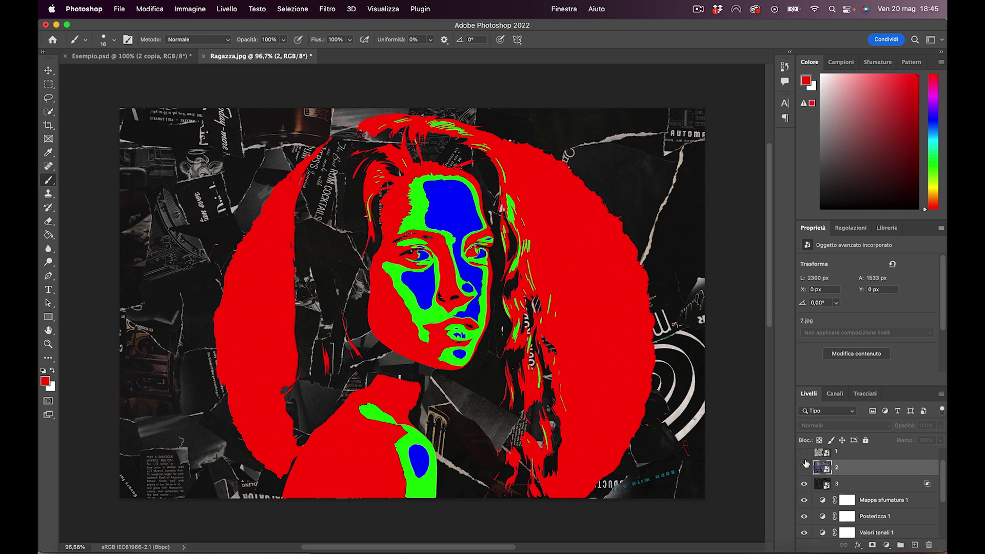
click(805, 468)
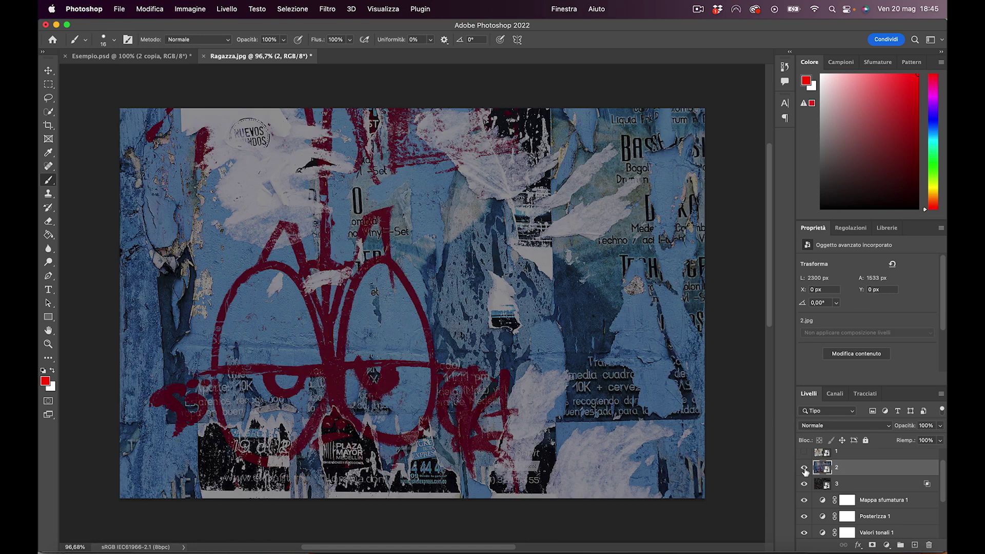
Set layer 2's Blend If to Red with the Underlying Layer black slider at 255
double_click(876, 471)
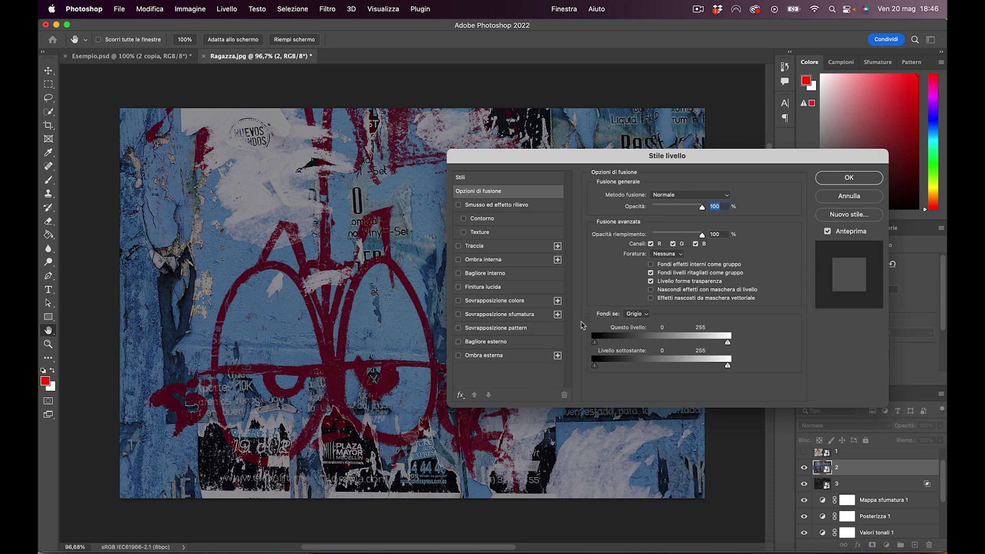
click(640, 315)
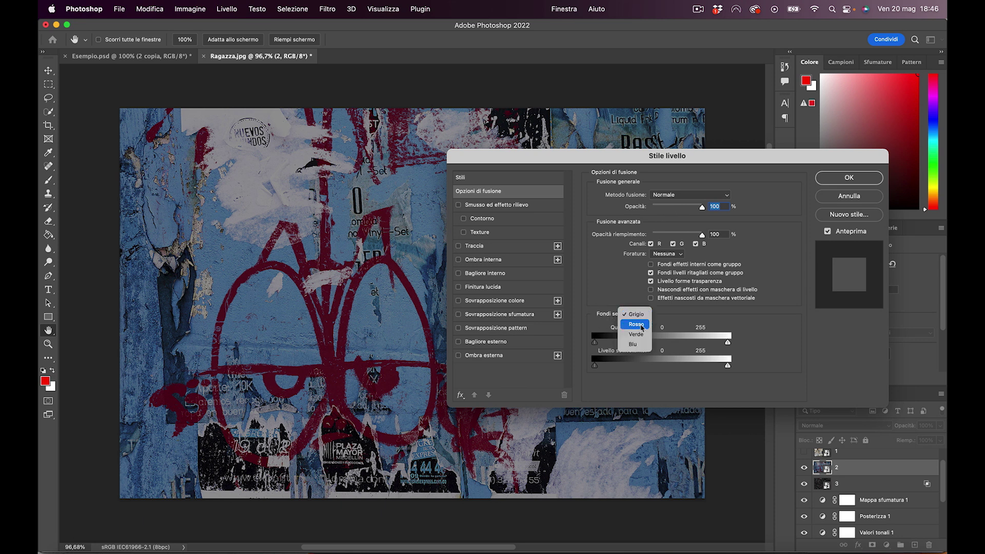
click(641, 327)
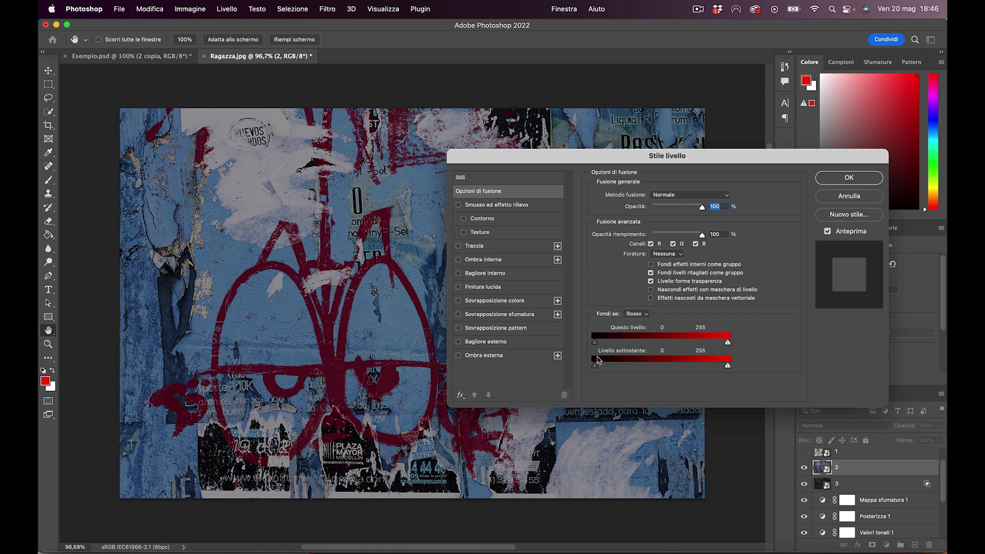
drag(595, 366, 729, 366)
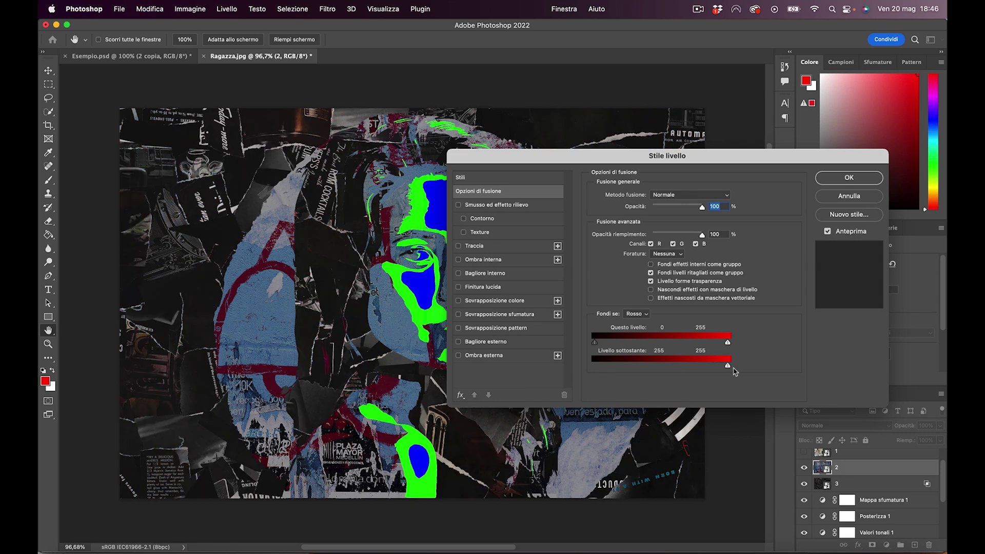
mouse_move(673, 156)
mouse_down()
mouse_move(775, 157)
mouse_move(774, 130)
mouse_up()
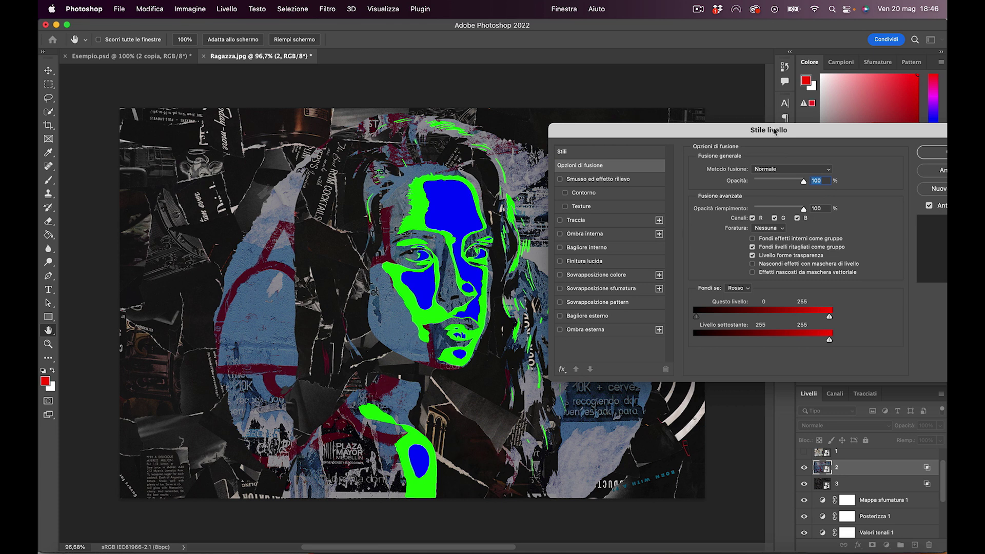
drag(774, 130, 618, 134)
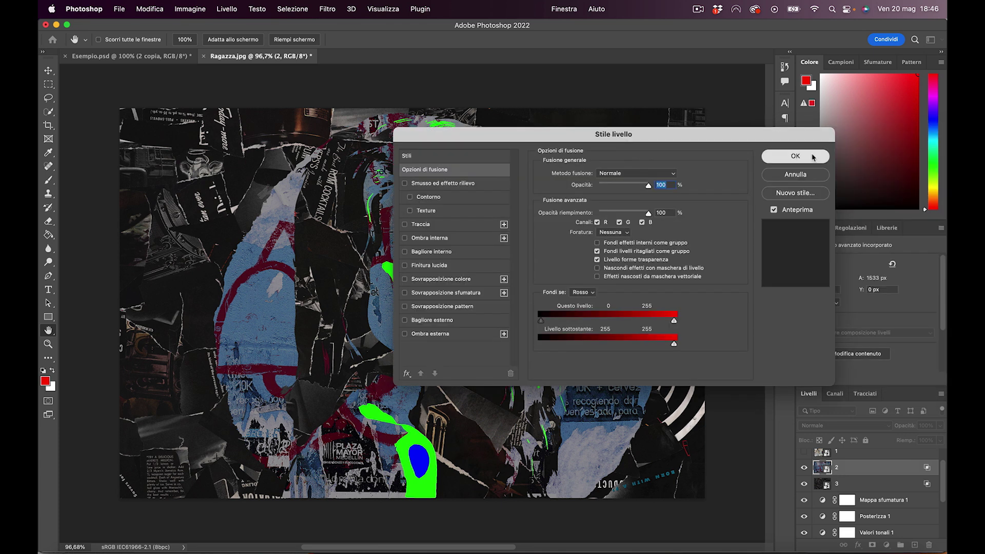
click(813, 159)
scroll(804, 475, up, 2)
click(804, 473)
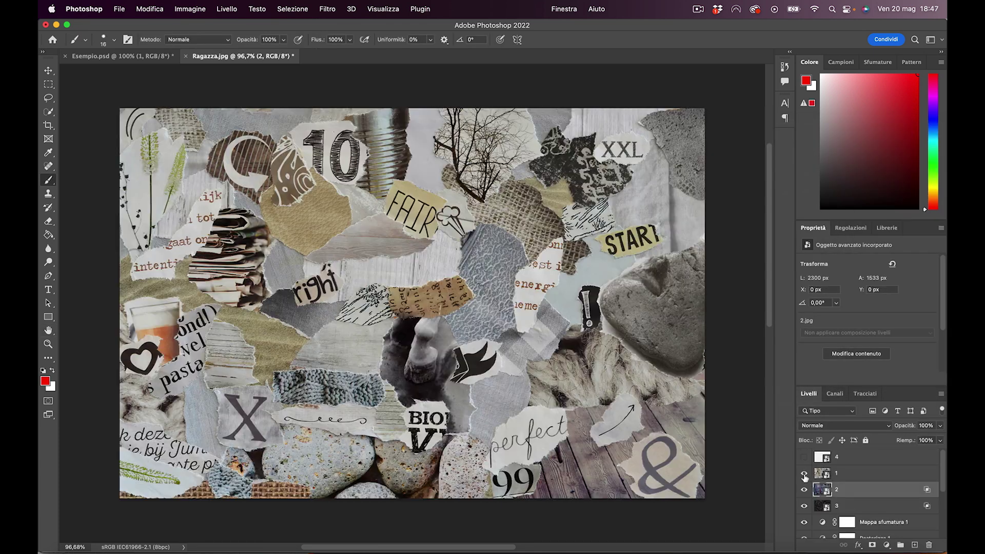
Set layer 1's Blend If to Green with the underlying black slider raised, then show layer 4
double_click(872, 473)
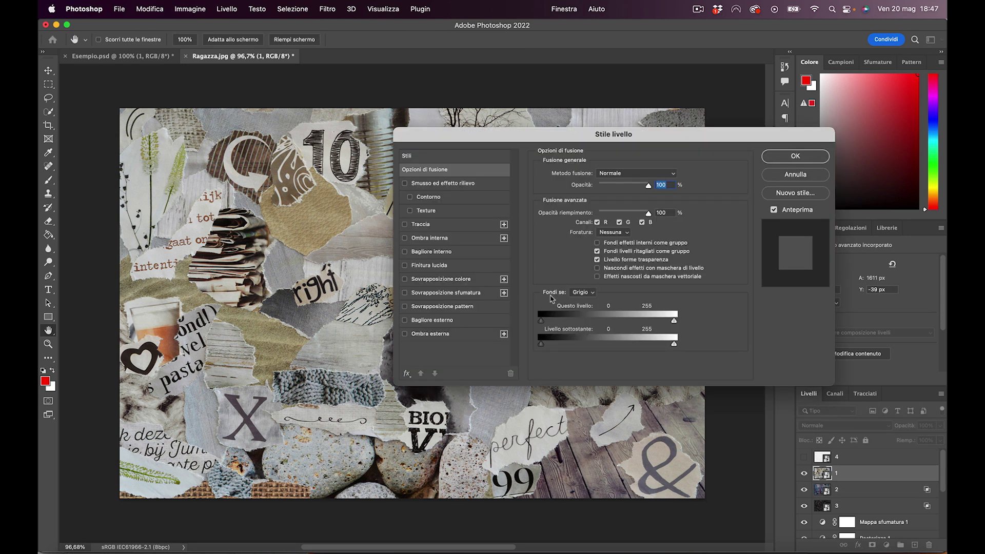
click(581, 292)
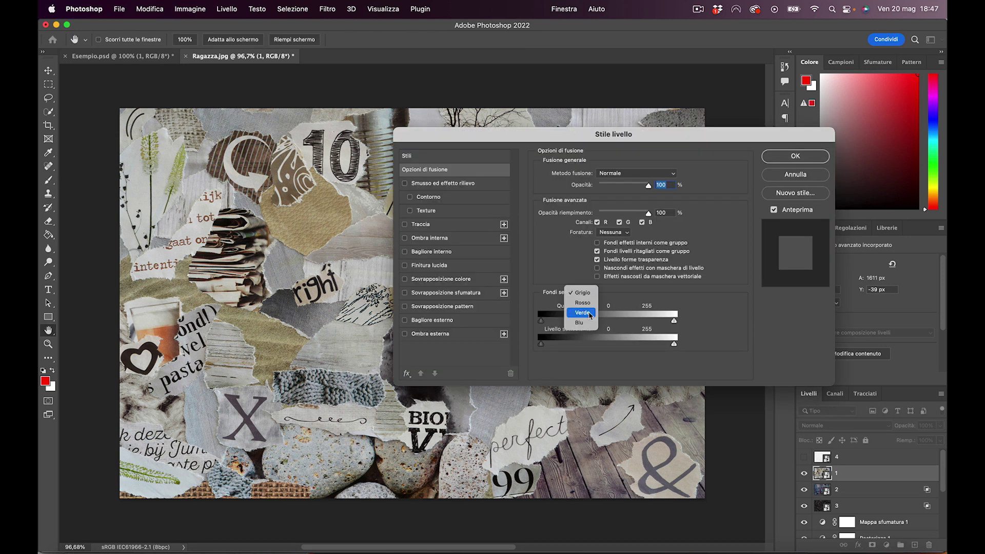
click(583, 312)
drag(541, 343, 674, 345)
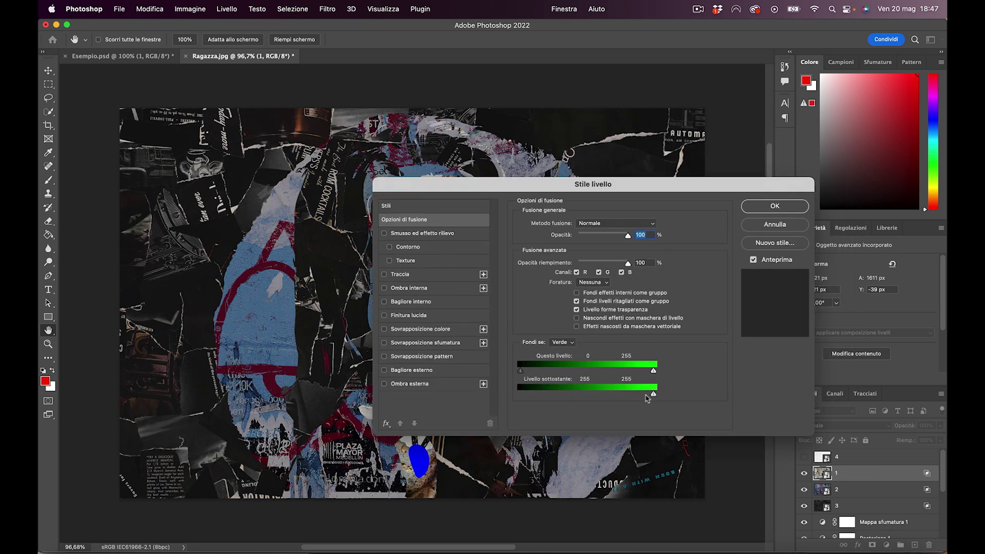
click(775, 207)
click(804, 457)
click(804, 457)
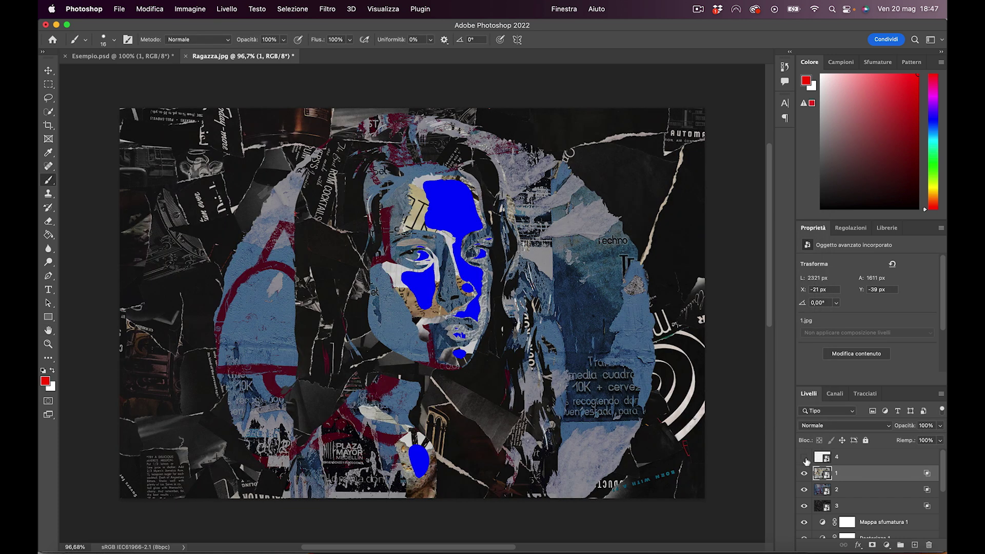
click(804, 457)
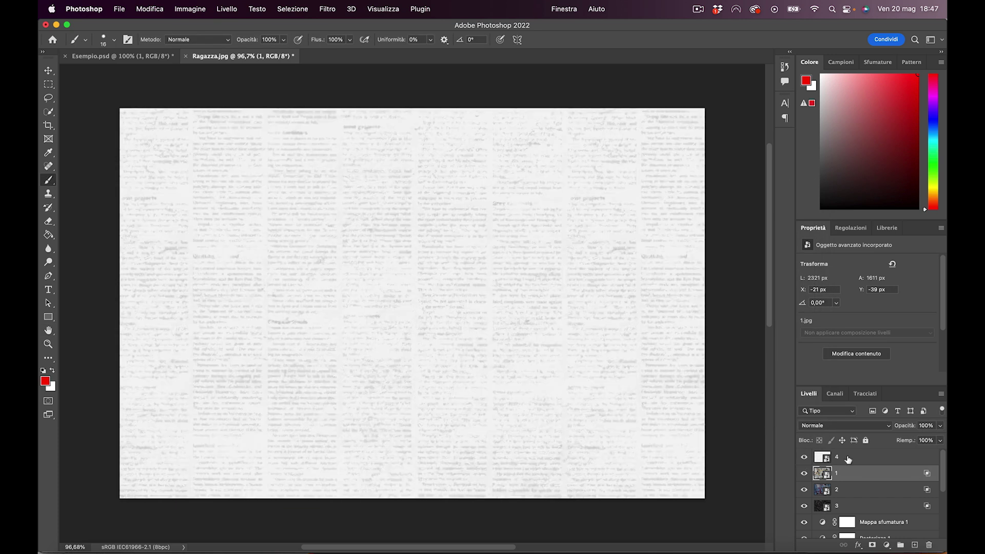
Set layer 4's Blend If to Blue with the Underlying Layer black slider at 255
double_click(848, 461)
click(569, 347)
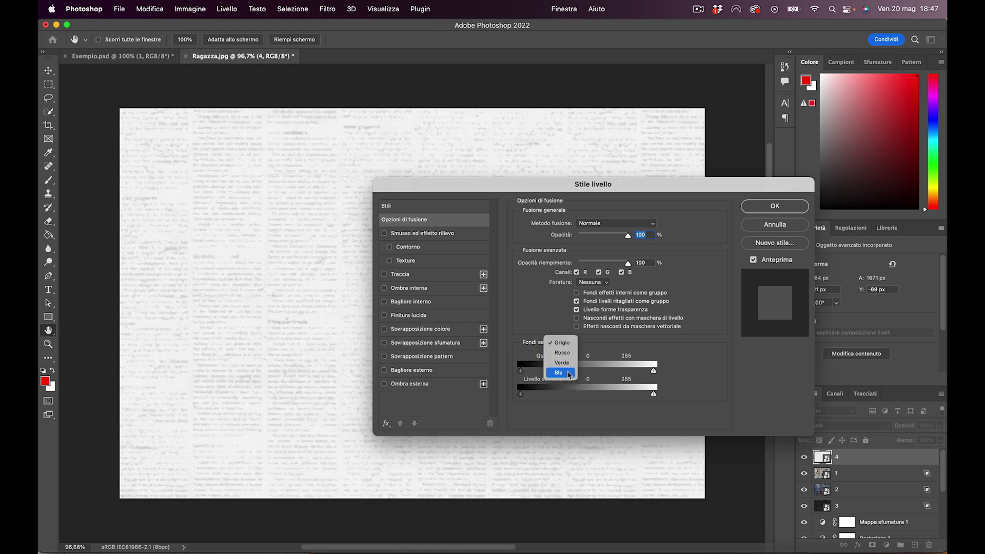
click(569, 375)
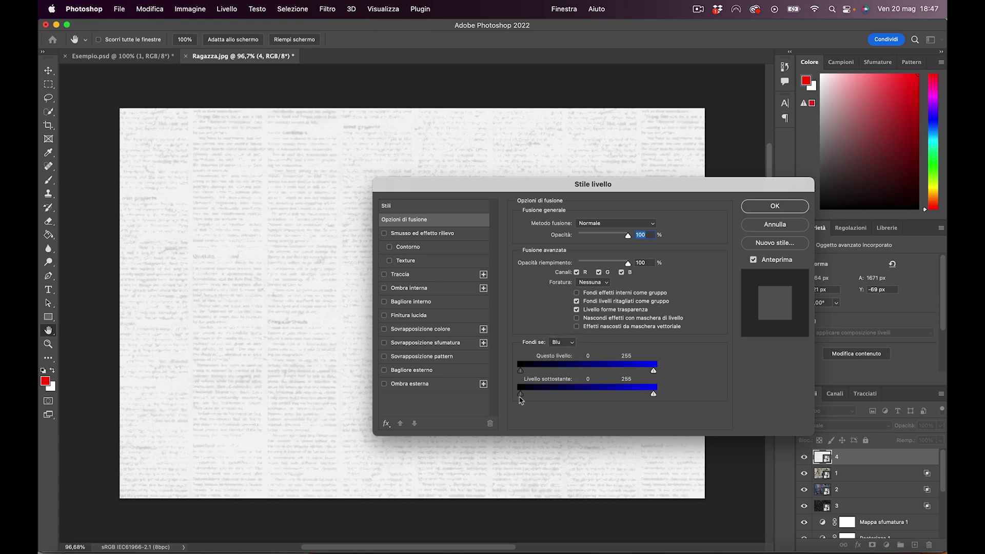
drag(520, 397, 523, 398)
drag(522, 395, 653, 392)
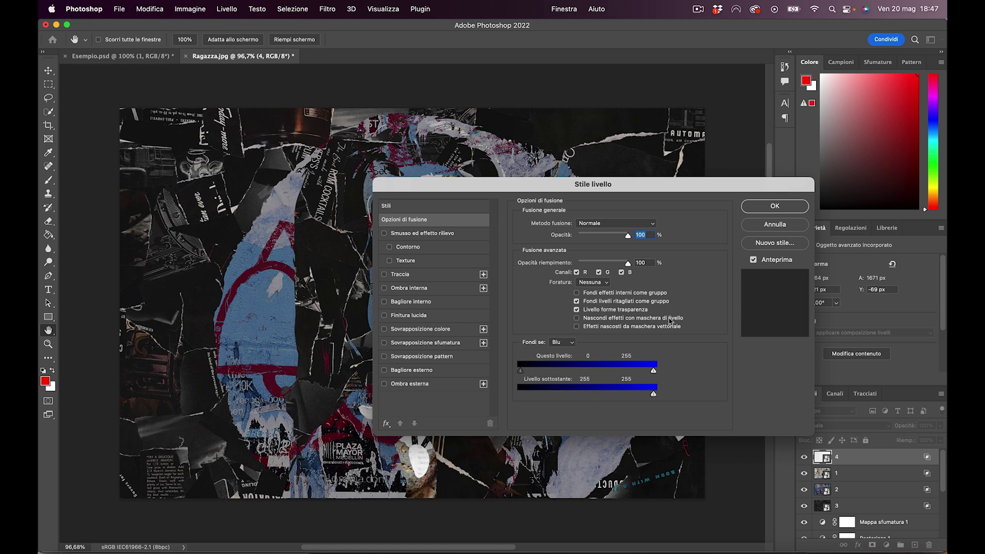
drag(671, 184, 753, 174)
click(858, 194)
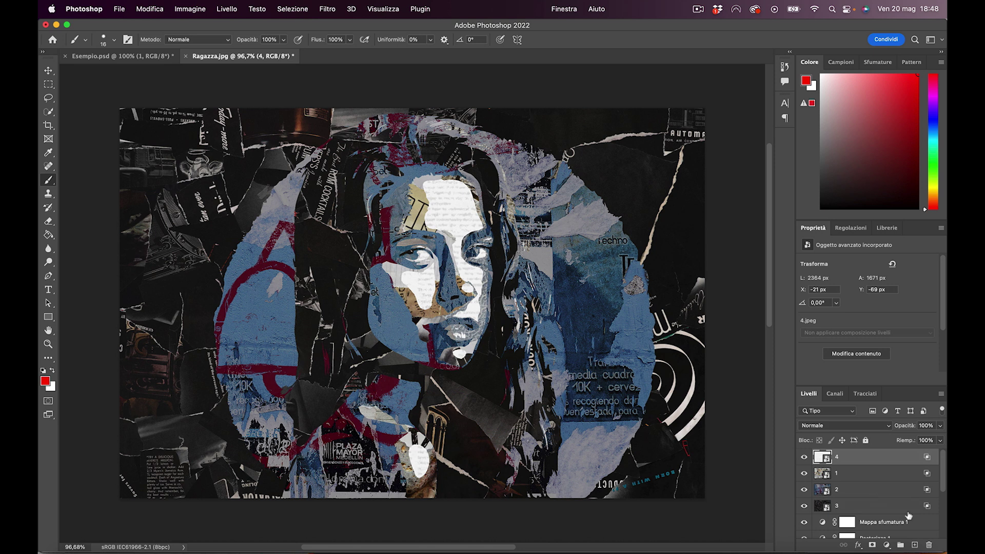
Brighten the subject by dragging Levels 1's white input slider left
scroll(901, 512, down, 2)
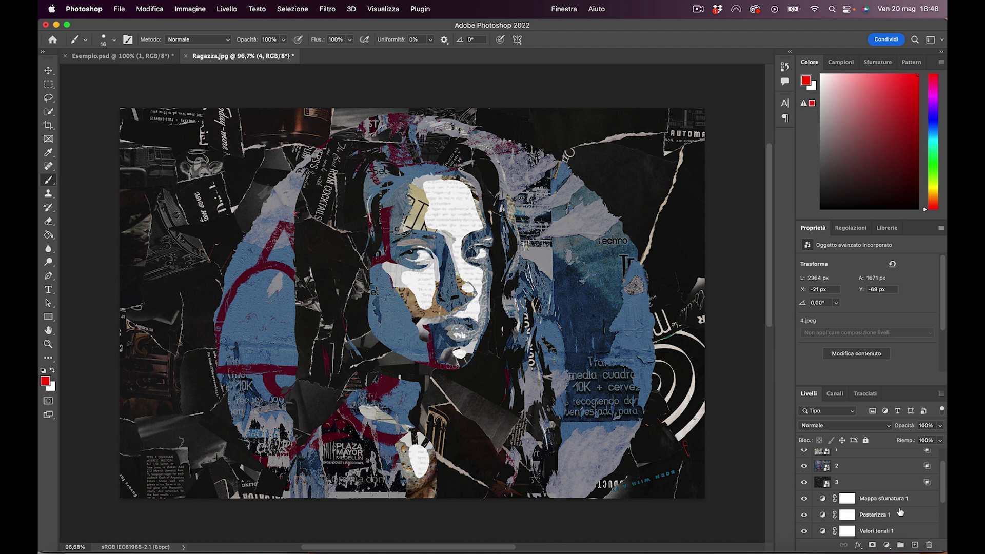
scroll(901, 512, down, 1)
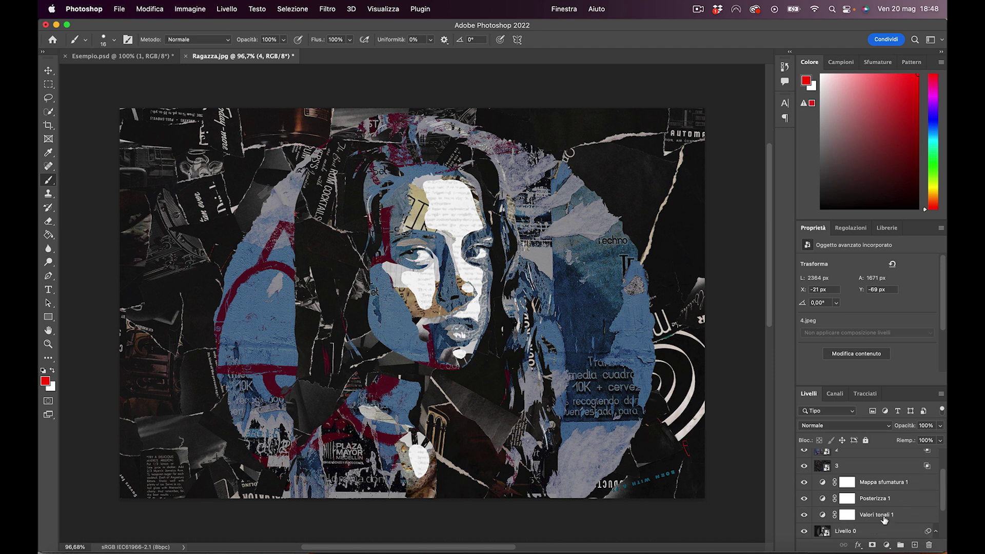
click(883, 517)
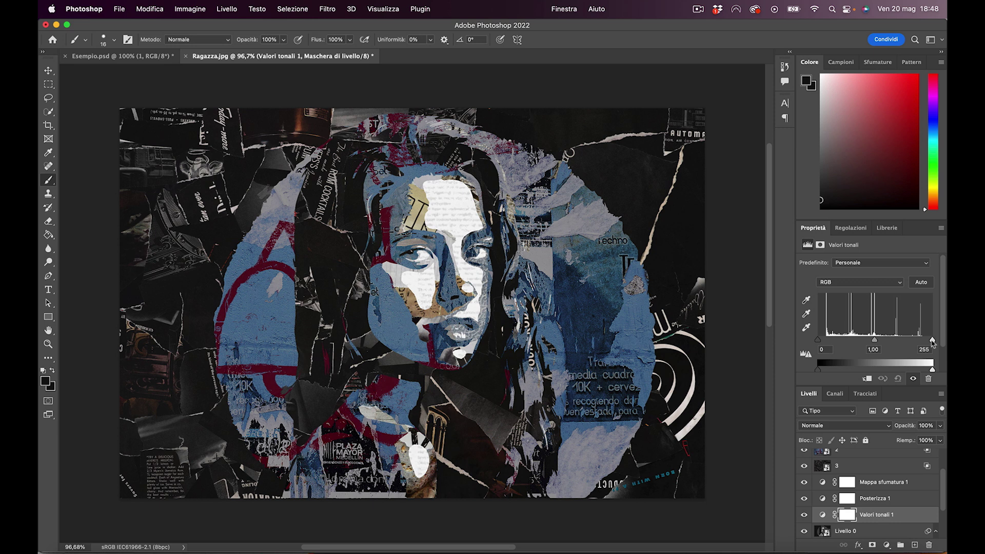
mouse_move(933, 340)
mouse_down()
mouse_move(861, 343)
mouse_move(929, 341)
mouse_move(880, 340)
mouse_up()
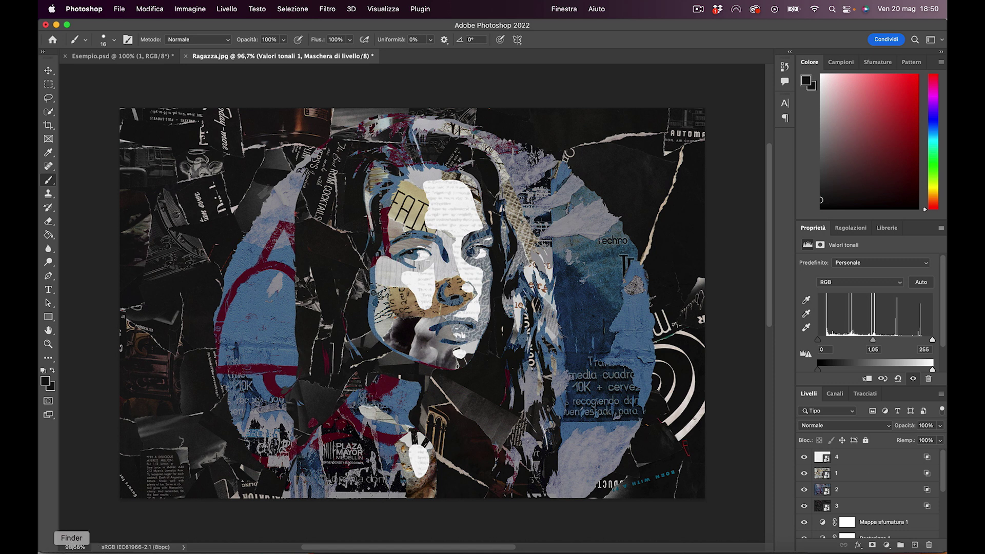
Drag 5.jpeg from the Materiali folder onto the collage canvas
click(71, 551)
click(618, 213)
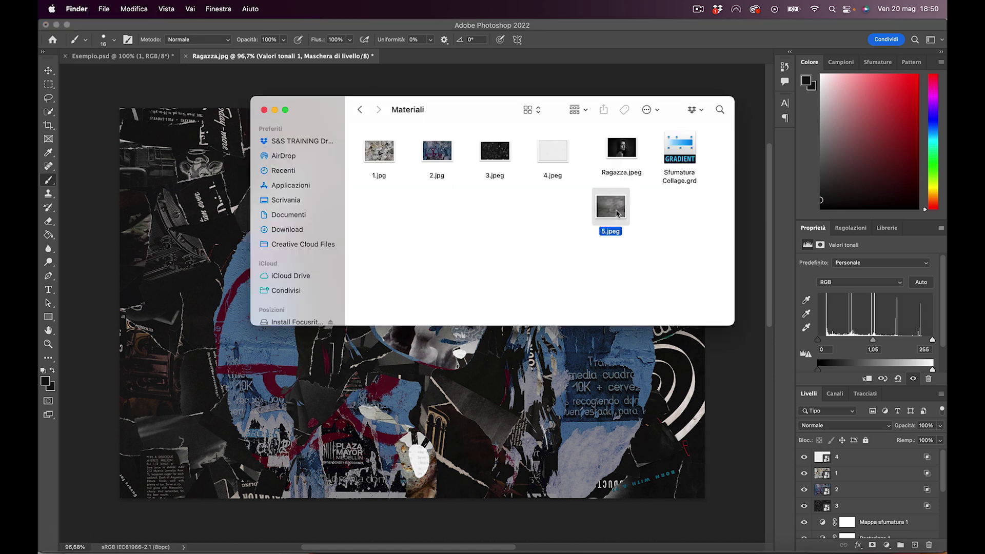
drag(617, 214, 335, 399)
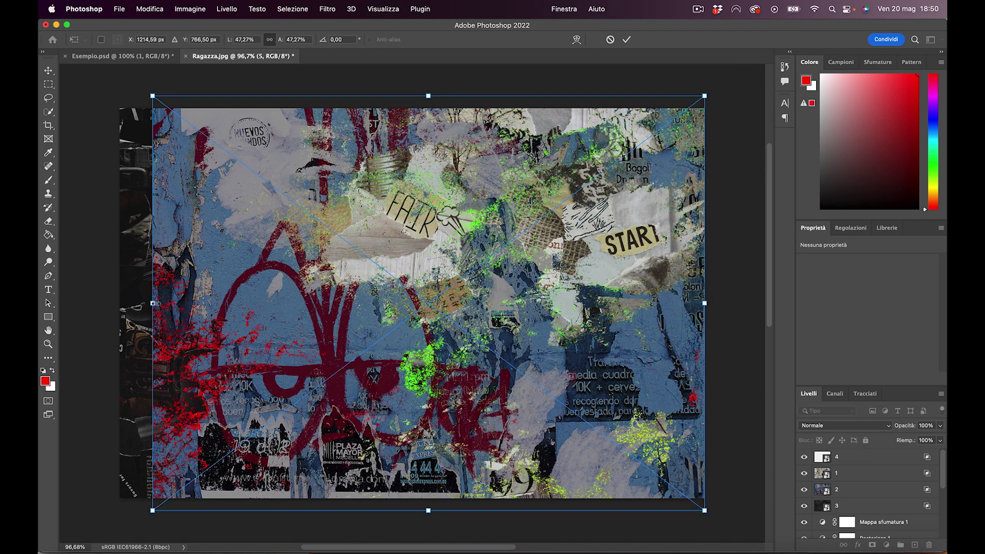
Scale texture 5 to cover the canvas, commit it, and move it to the top of the stack
drag(152, 303, 120, 304)
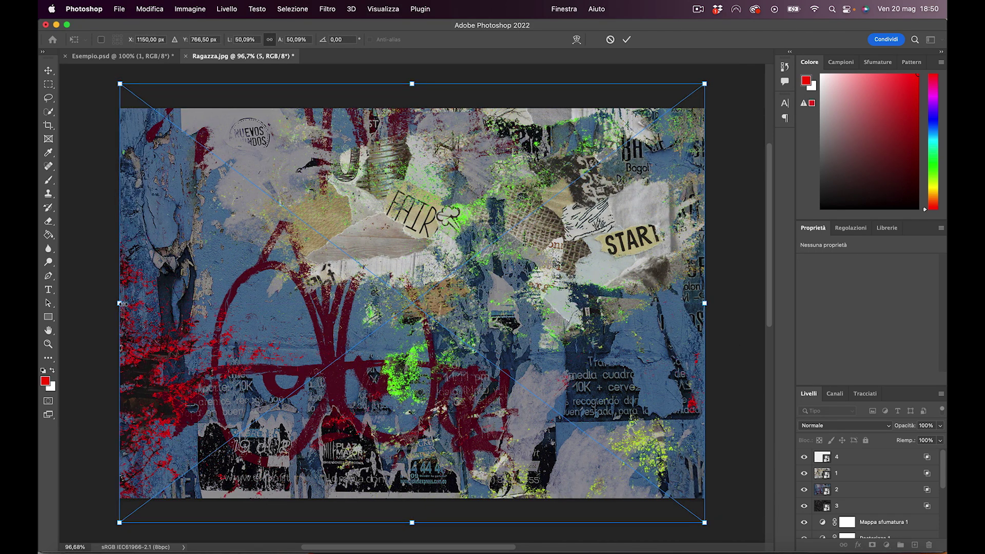
key(Return)
drag(855, 506, 856, 459)
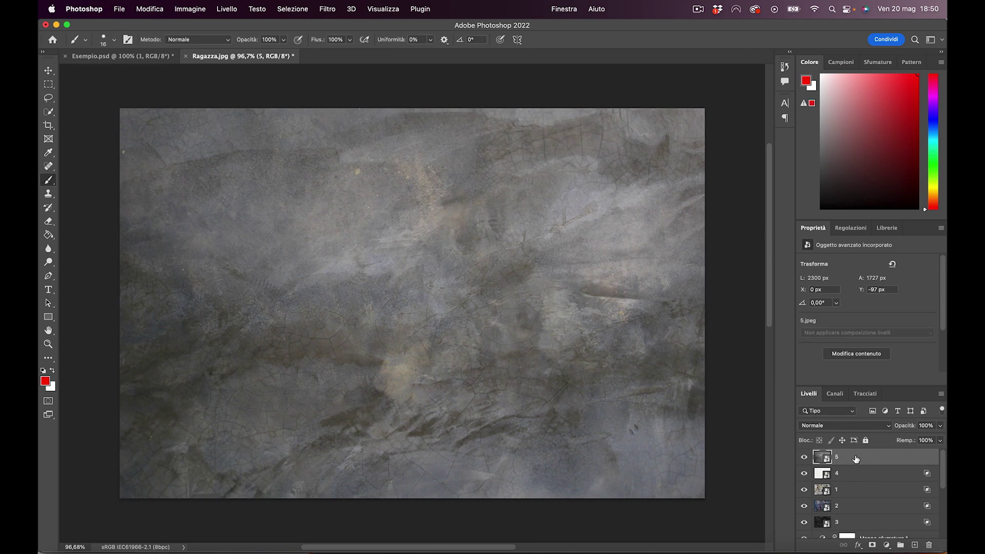
Set layer 5 to Overlay (Sovrapponi) blend mode at 67% opacity
click(816, 428)
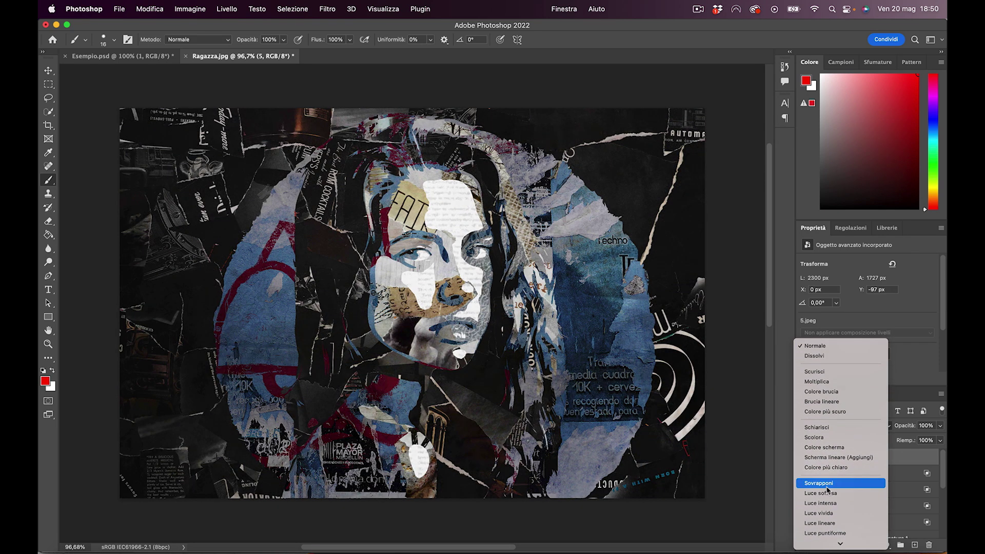
click(830, 486)
click(804, 457)
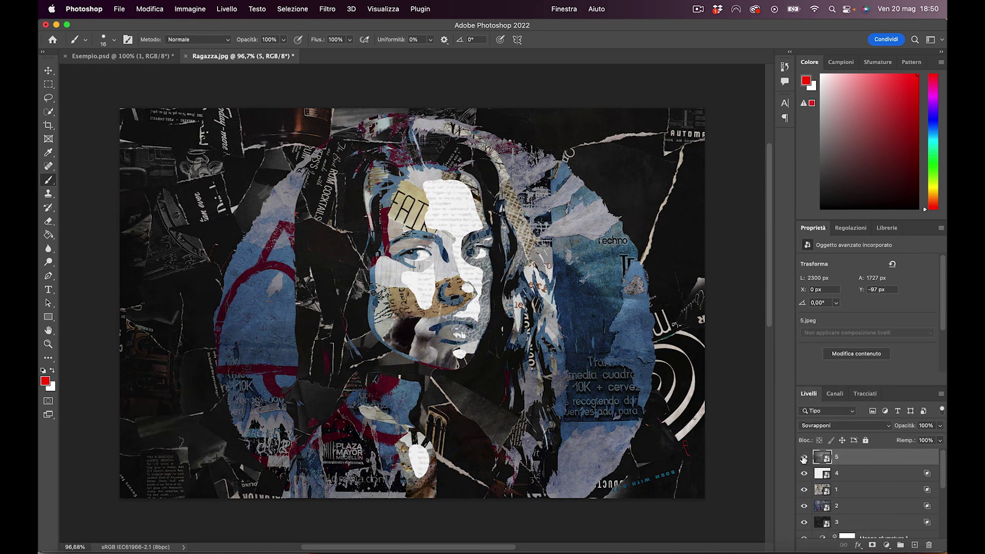
drag(912, 428, 895, 430)
scroll(872, 488, down, 2)
scroll(869, 495, up, 2)
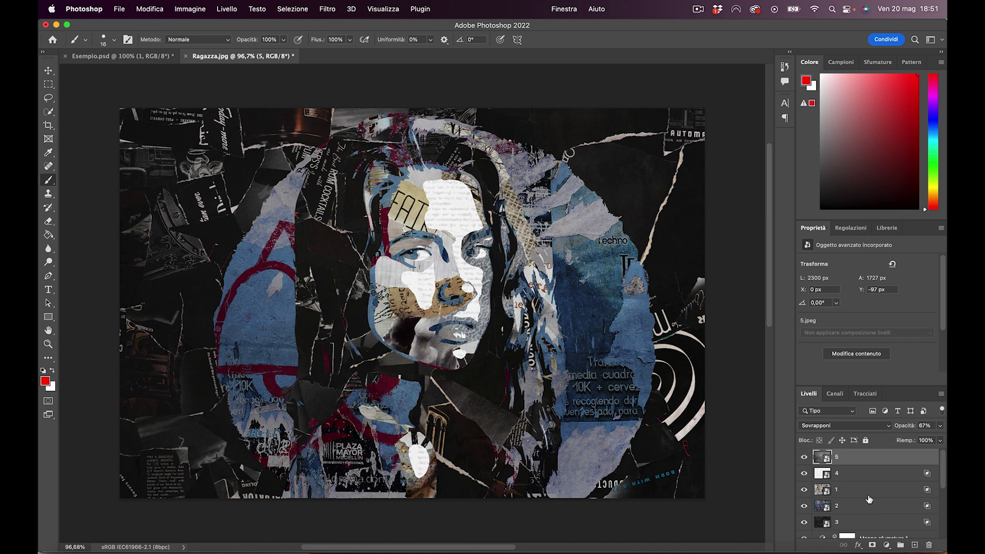
scroll(869, 498, down, 2)
scroll(852, 493, up, 2)
scroll(842, 487, down, 3)
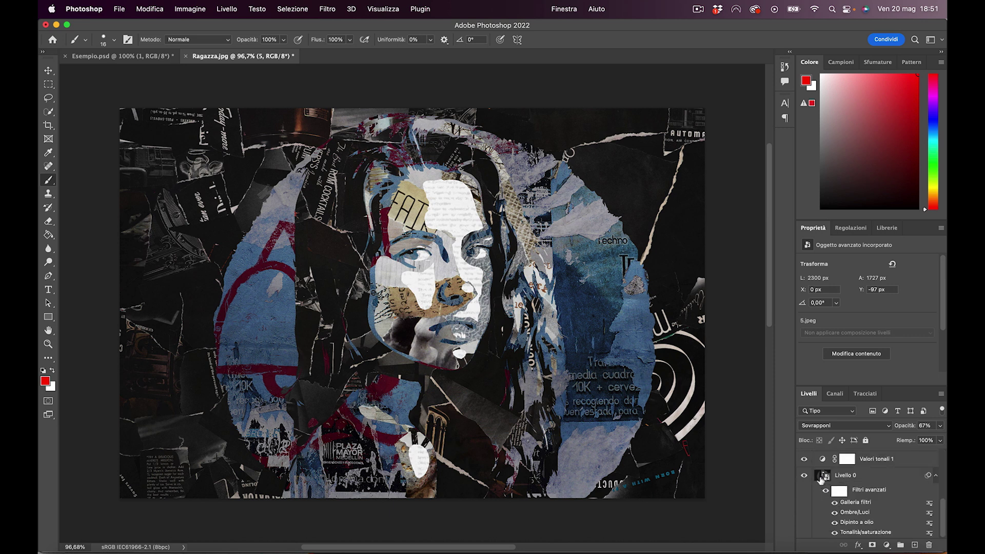
Open the Livello 0 smart object's contents, keeping the embedded colour profile
double_click(821, 477)
click(677, 297)
click(810, 351)
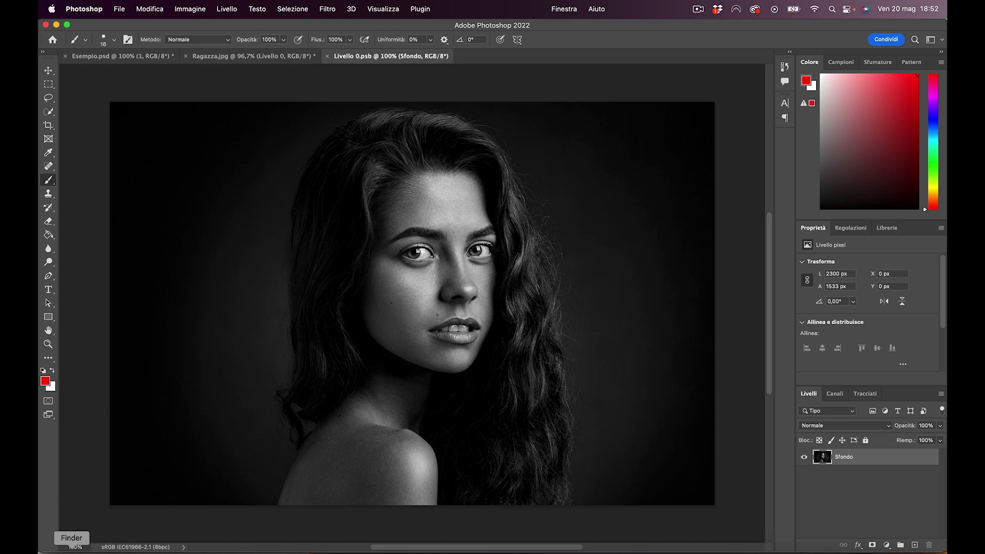
Place the van photo 2222.jpeg into the smart object and save it with Cmd+S
click(72, 550)
mouse_move(379, 149)
mouse_down()
mouse_move(108, 227)
mouse_move(187, 305)
mouse_up()
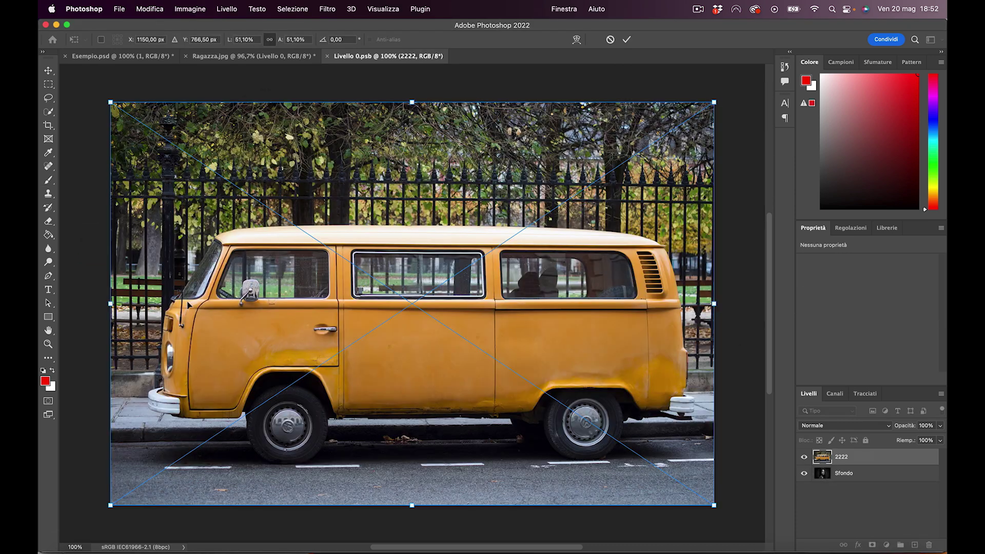
key(Return)
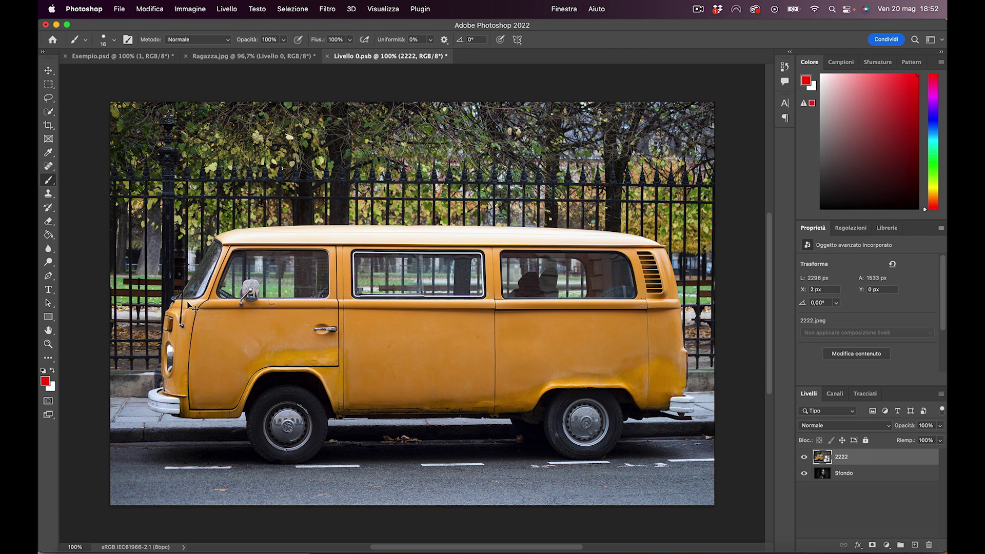
key(ctrl+s)
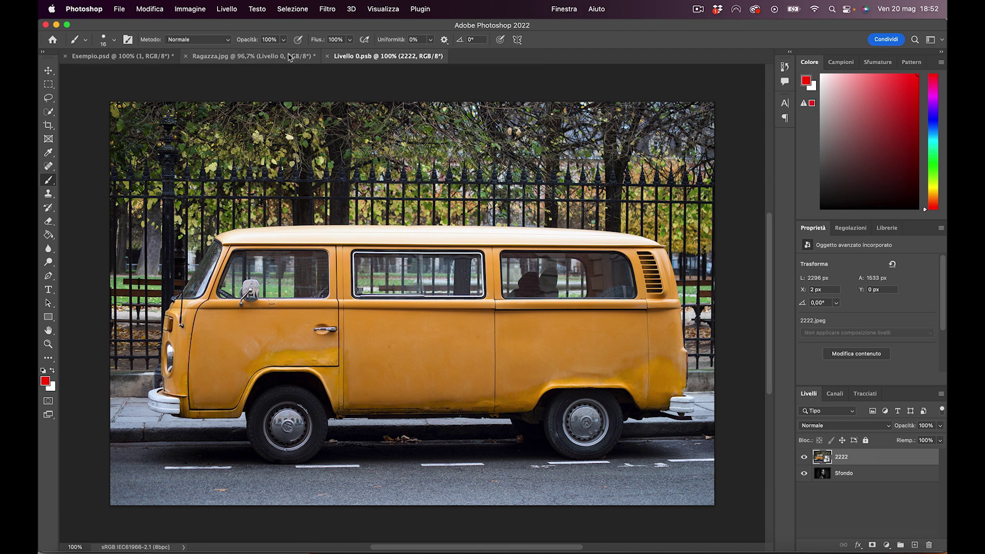
click(272, 58)
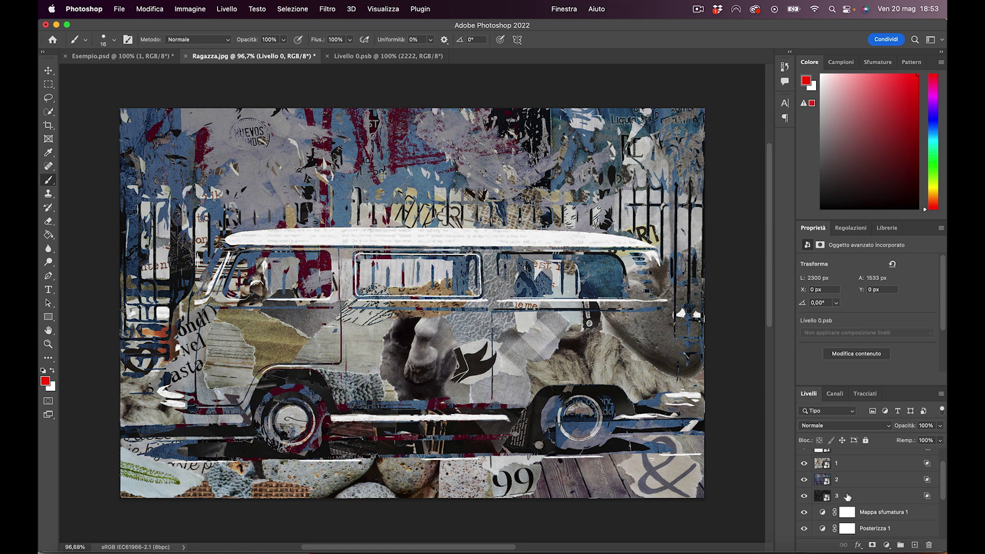
Scroll the Layers panel to review the collage now showing the torn-paper van
scroll(848, 496, down, 5)
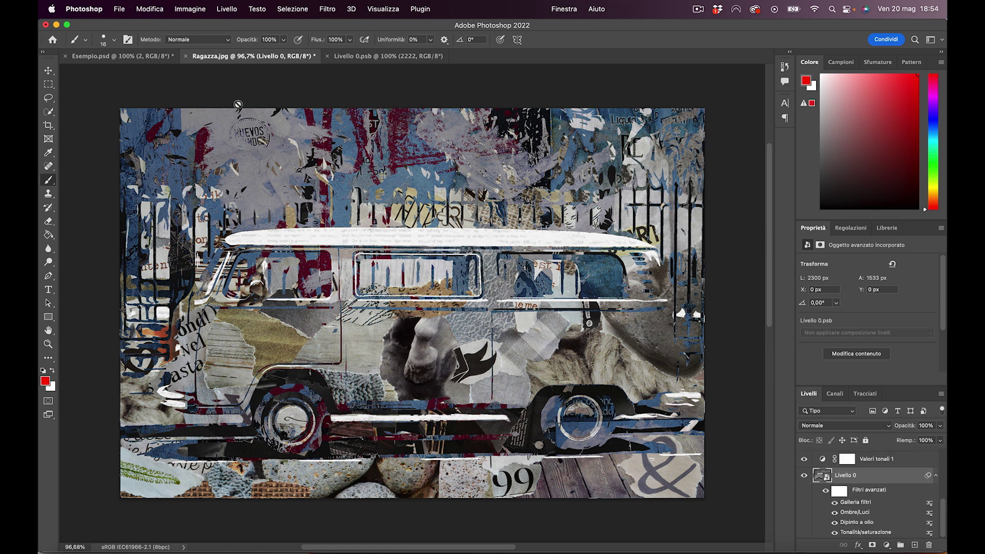
Switch to Esempio.psd and hide its newspaper background layer 2
click(134, 57)
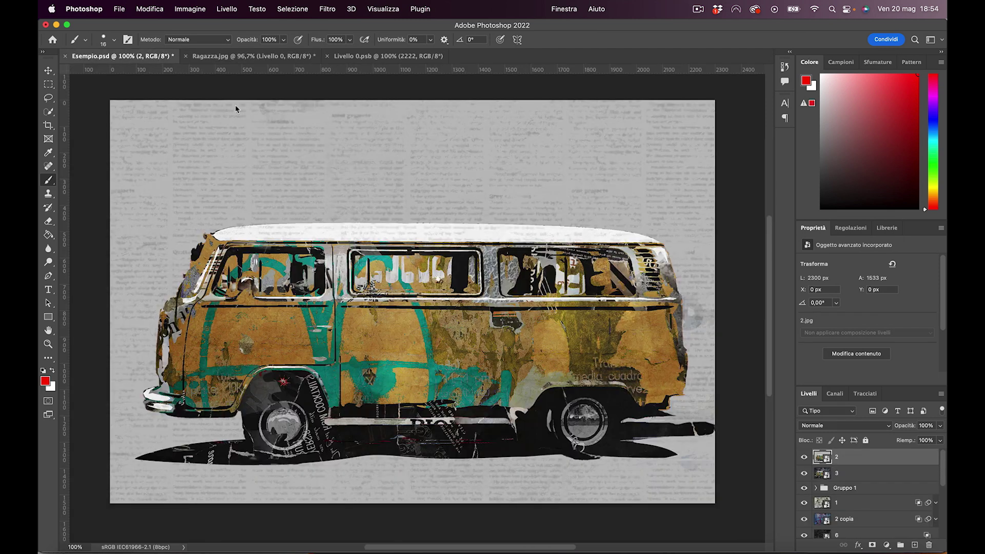
click(805, 457)
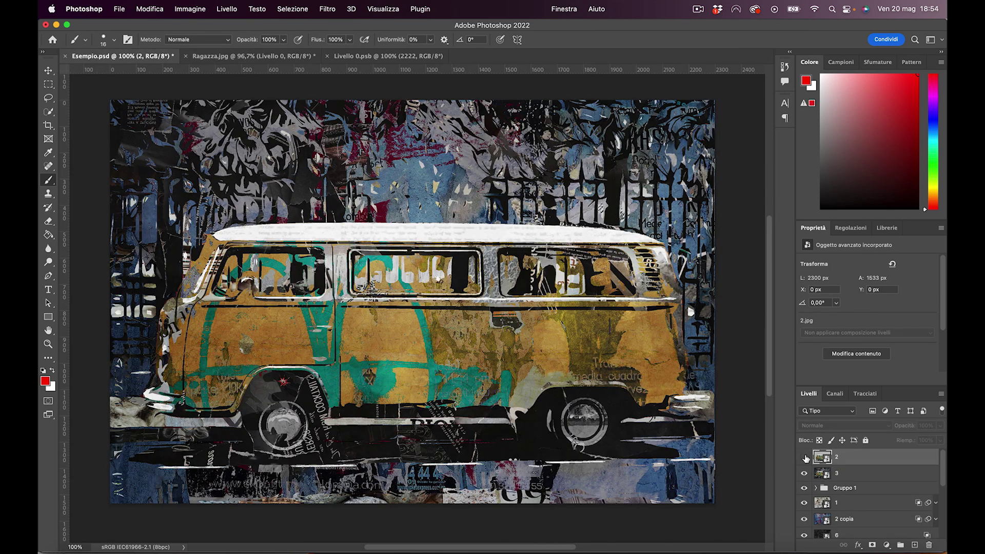
click(804, 457)
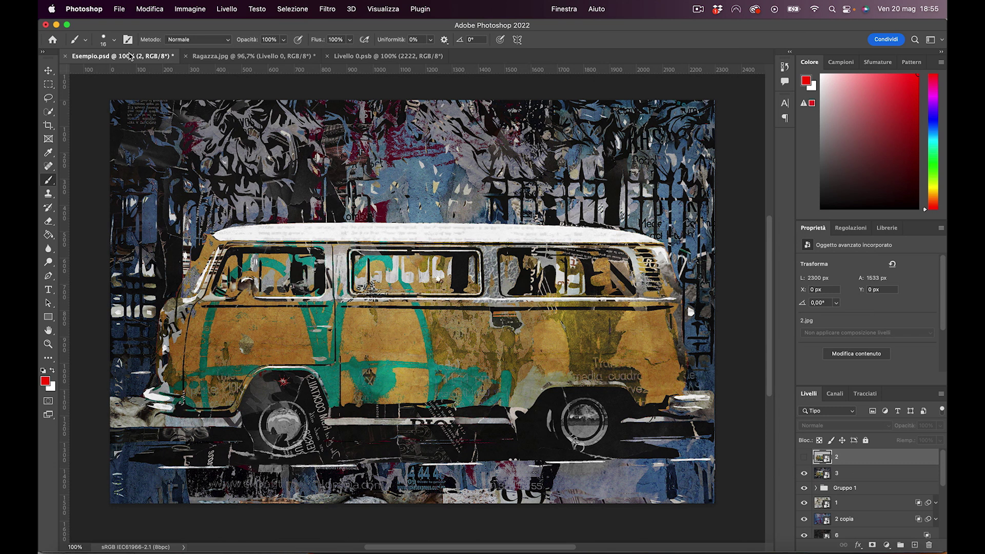